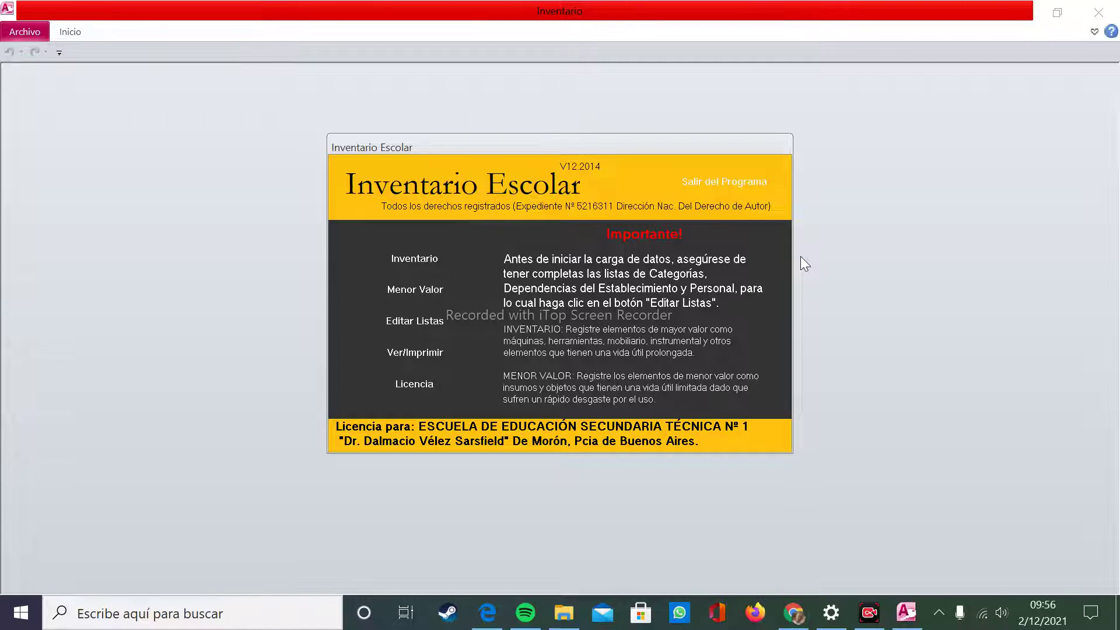
Locate the Inventario database file on the desktop and return to the open Inventario Escolar window.
{"action": "left_click", "coordinate": [1020, 12]}
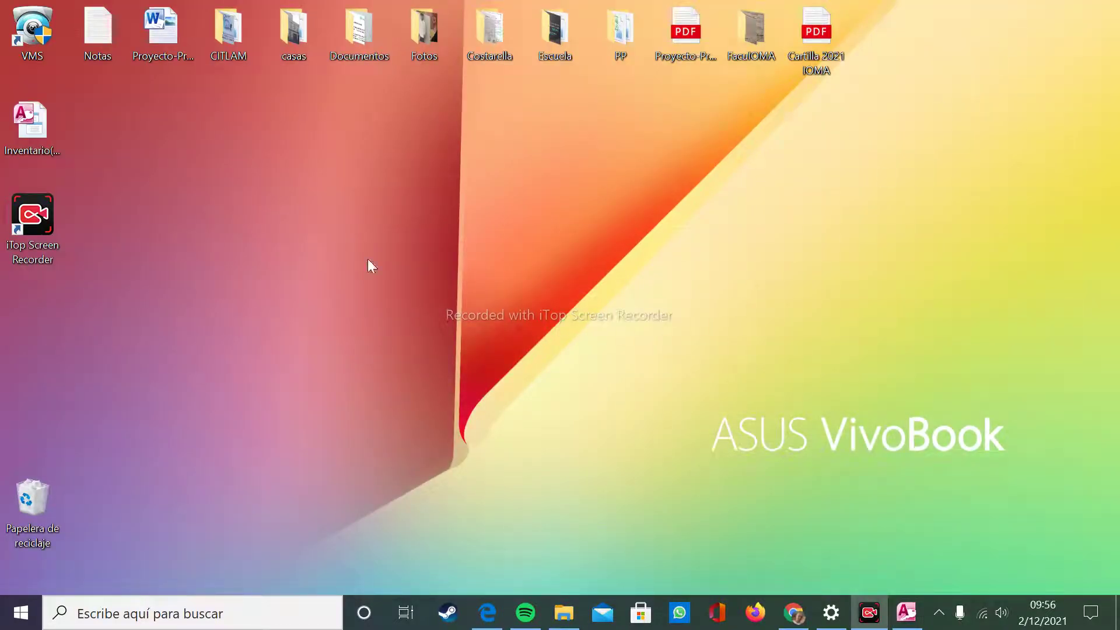
{"action": "left_click", "coordinate": [31, 123]}
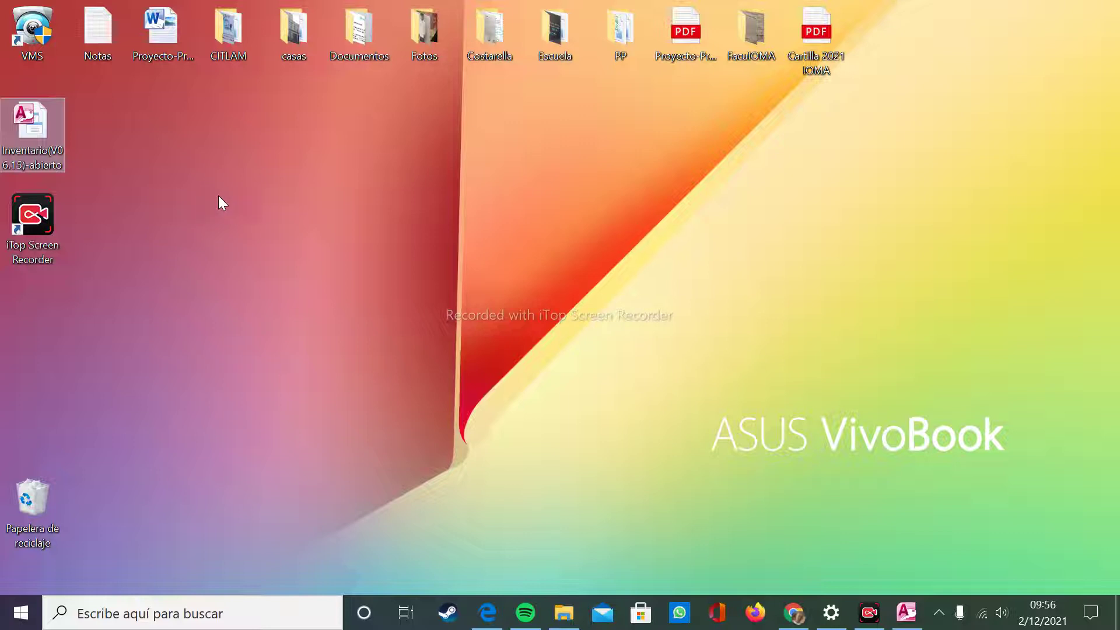
{"action": "left_click", "coordinate": [906, 613]}
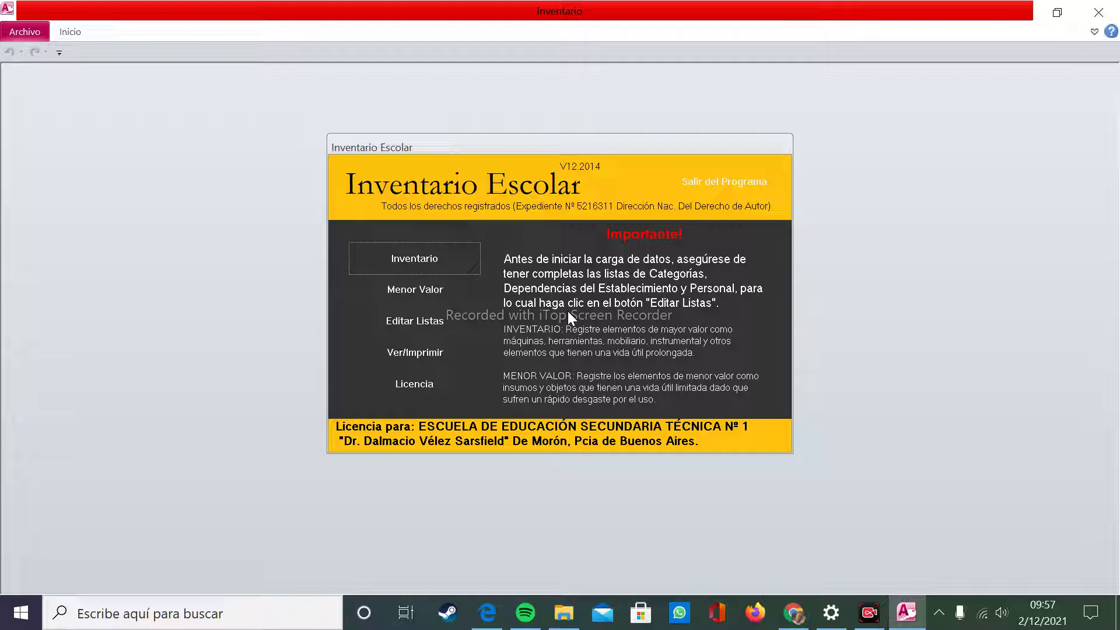
Examine the entries and blank new-record row of the Categorías list under Editar Listas, and close the list.
{"action": "left_click", "coordinate": [444, 329]}
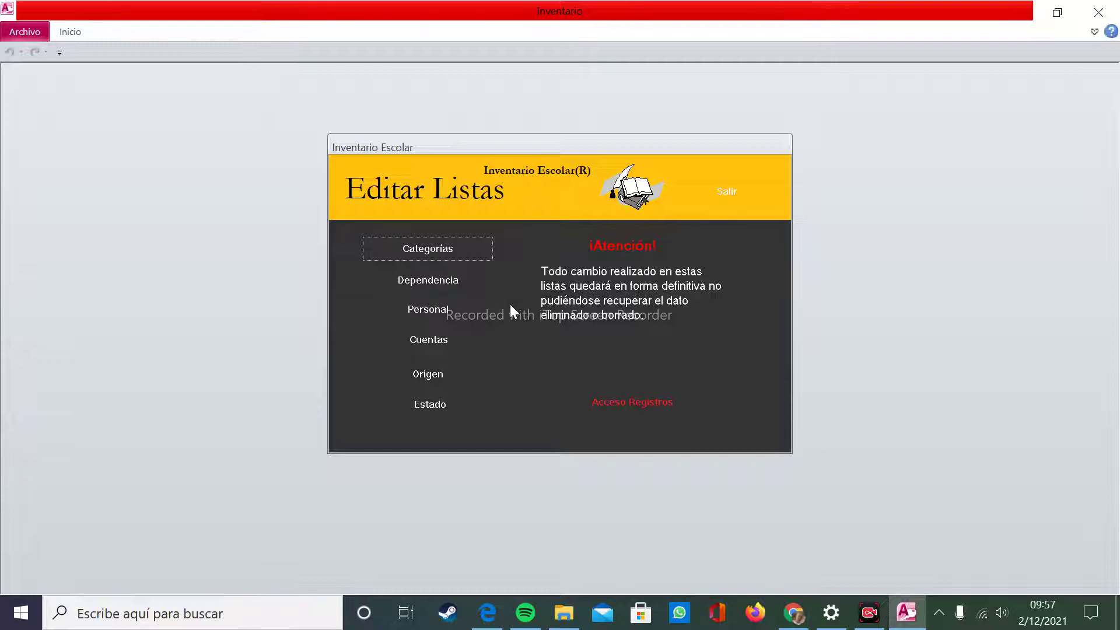
{"action": "left_click", "coordinate": [470, 256]}
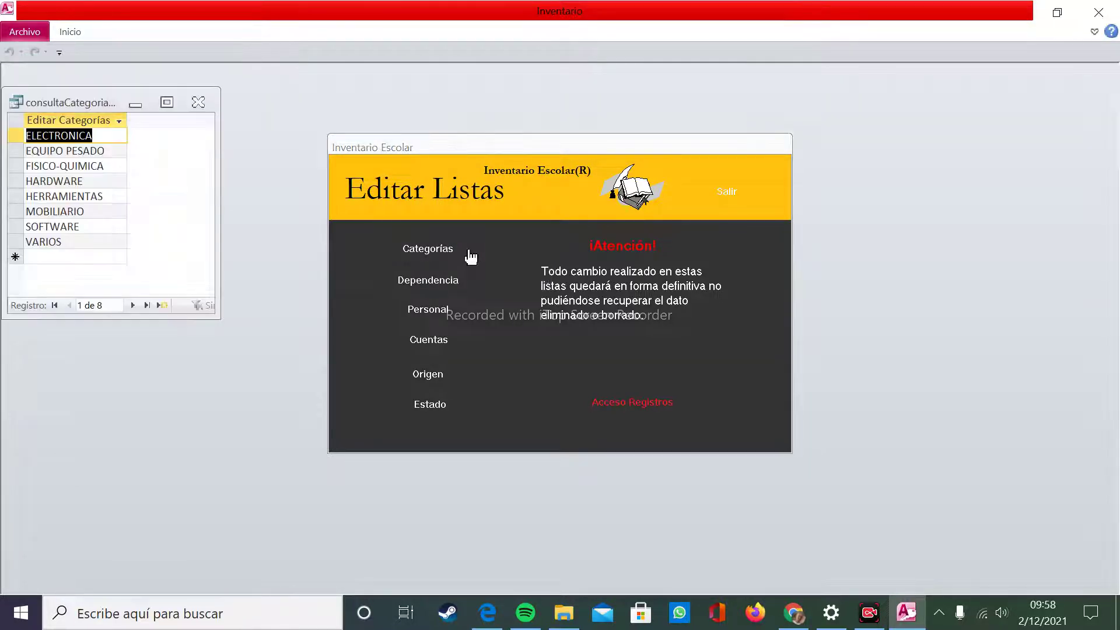
{"action": "left_click_drag", "start_coordinate": [111, 93], "coordinate": [176, 125]}
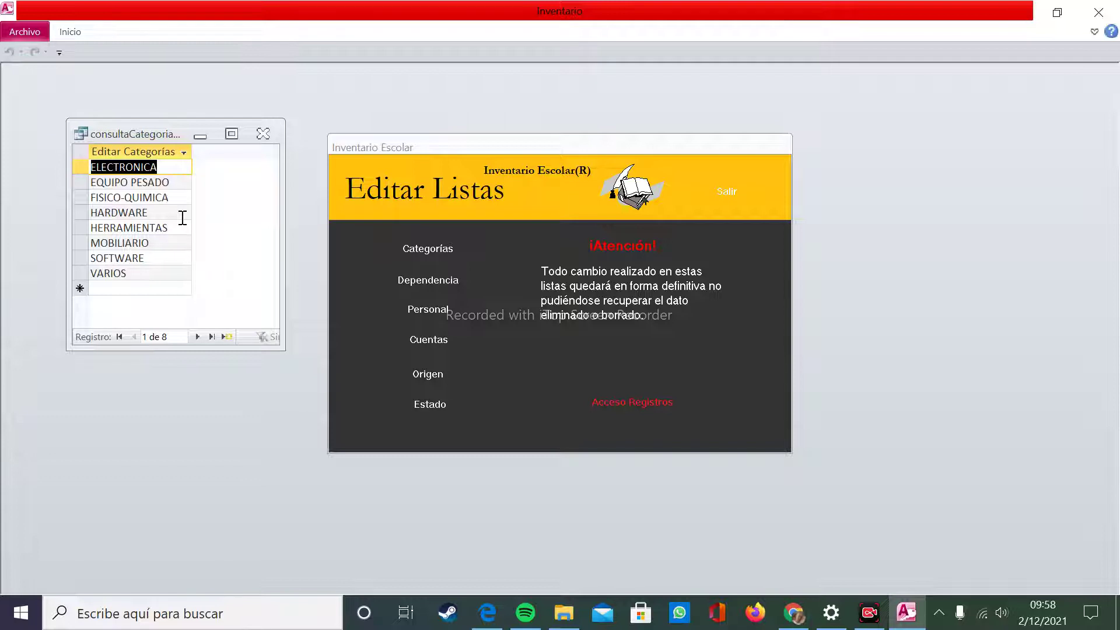
{"action": "left_click", "coordinate": [179, 168]}
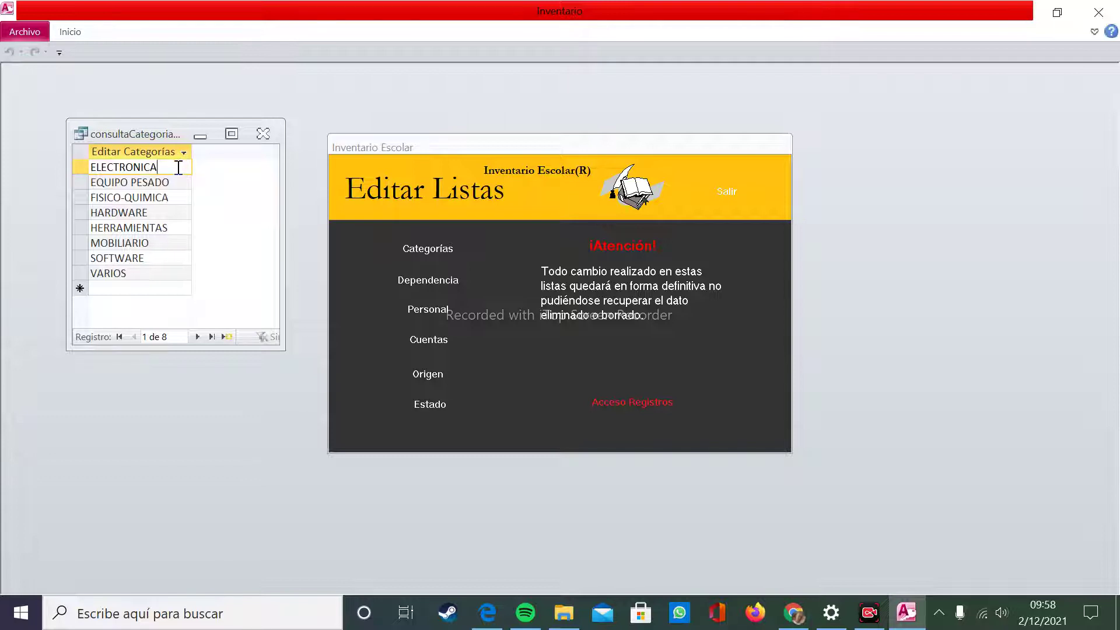
{"action": "left_click", "coordinate": [179, 198]}
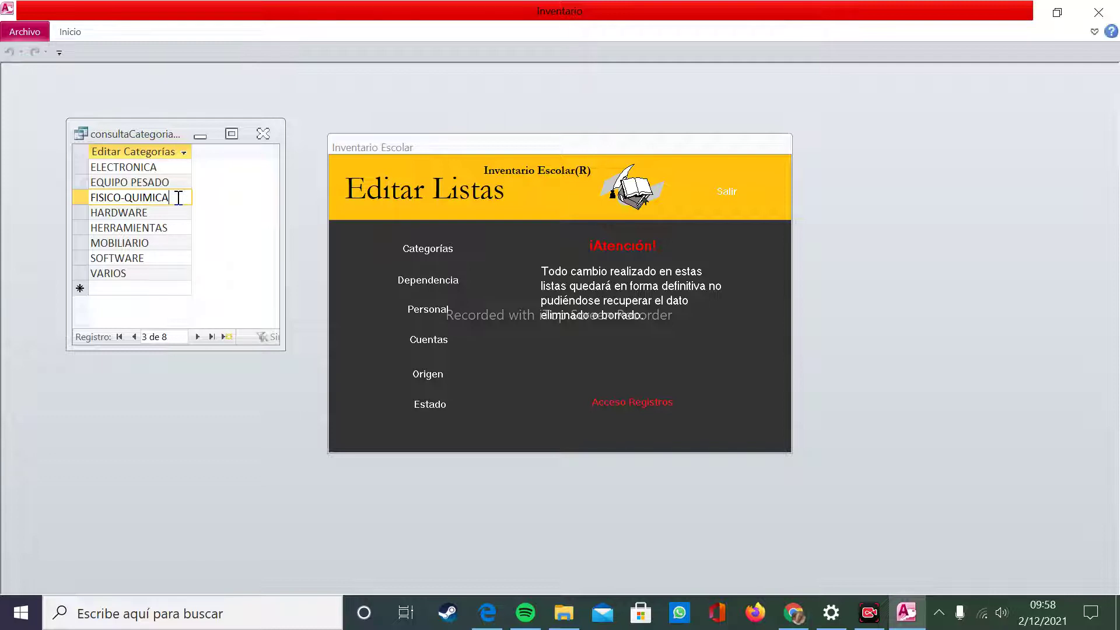
{"action": "left_click", "coordinate": [174, 211]}
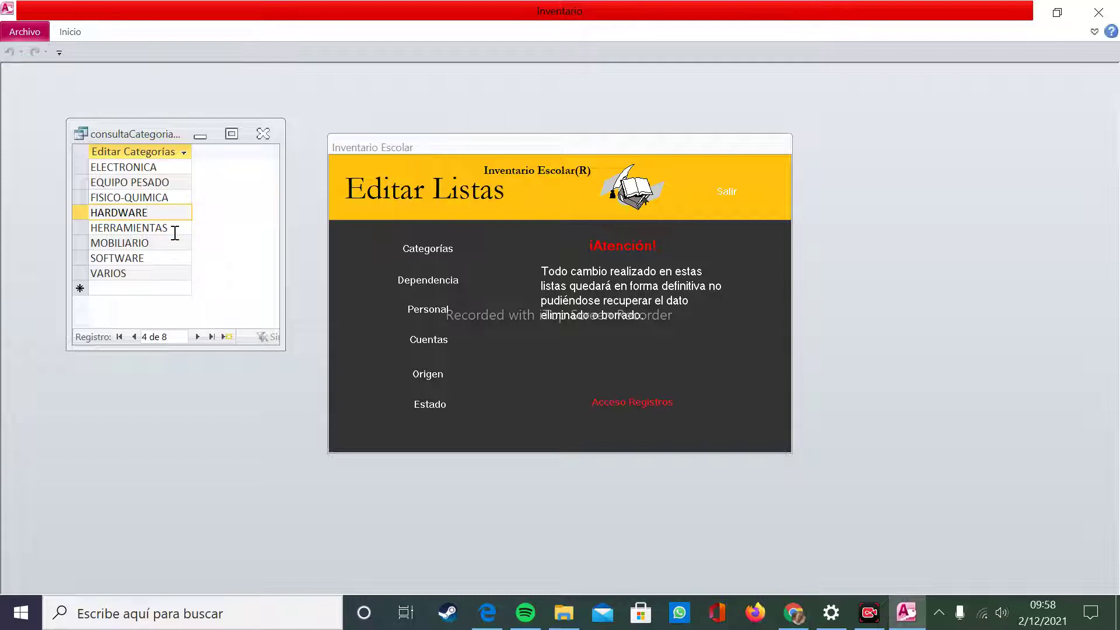
{"action": "left_click", "coordinate": [175, 233]}
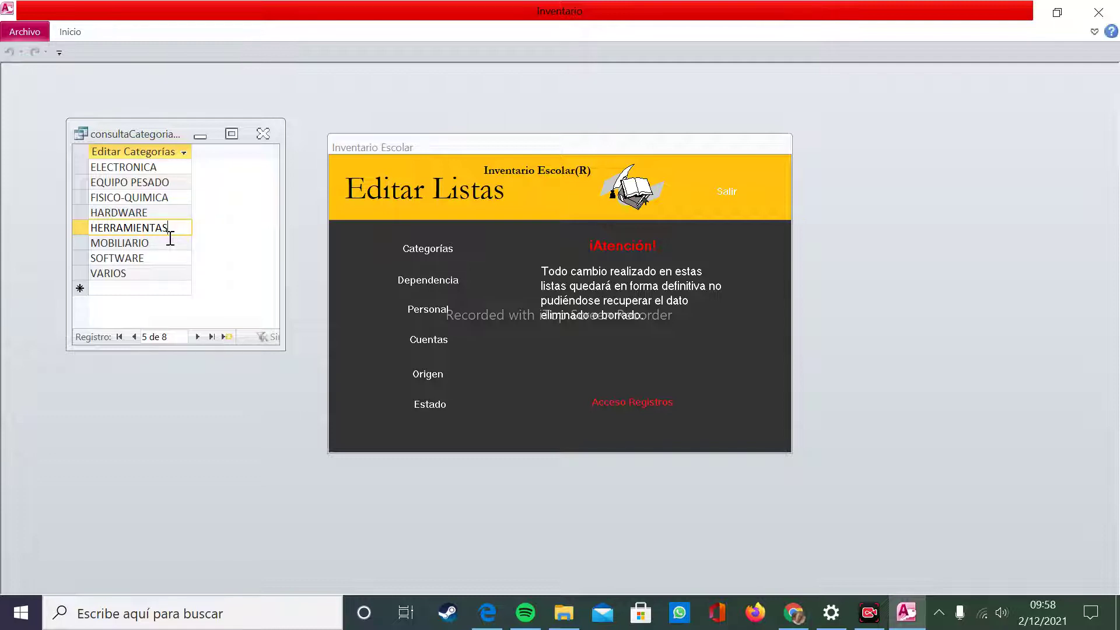
{"action": "left_click", "coordinate": [174, 167]}
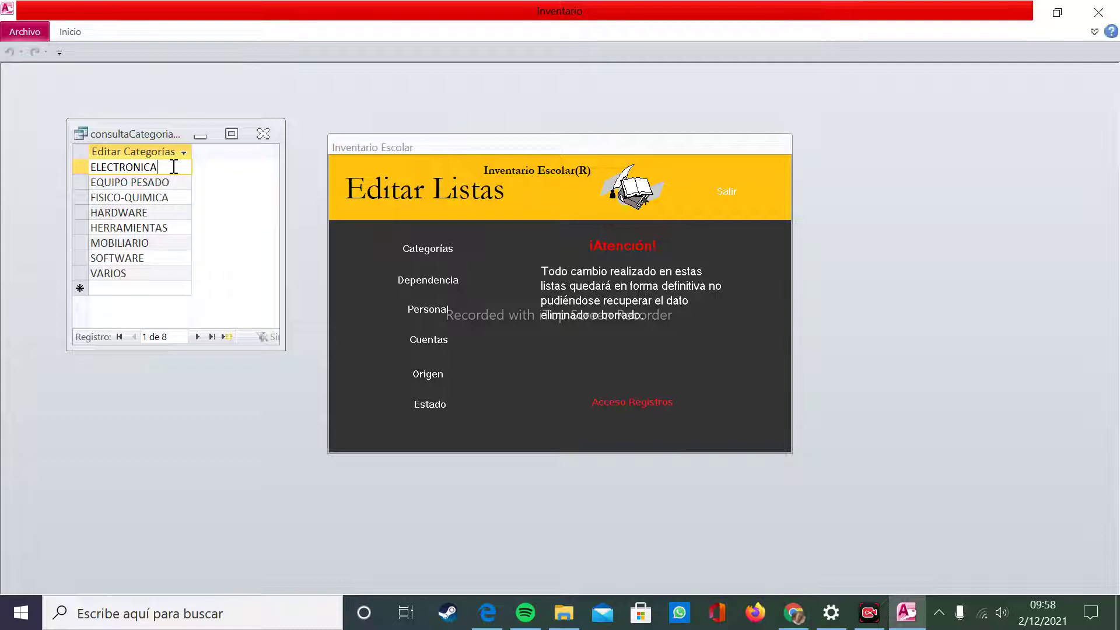
{"action": "left_click", "coordinate": [173, 183]}
{"action": "left_click", "coordinate": [174, 197]}
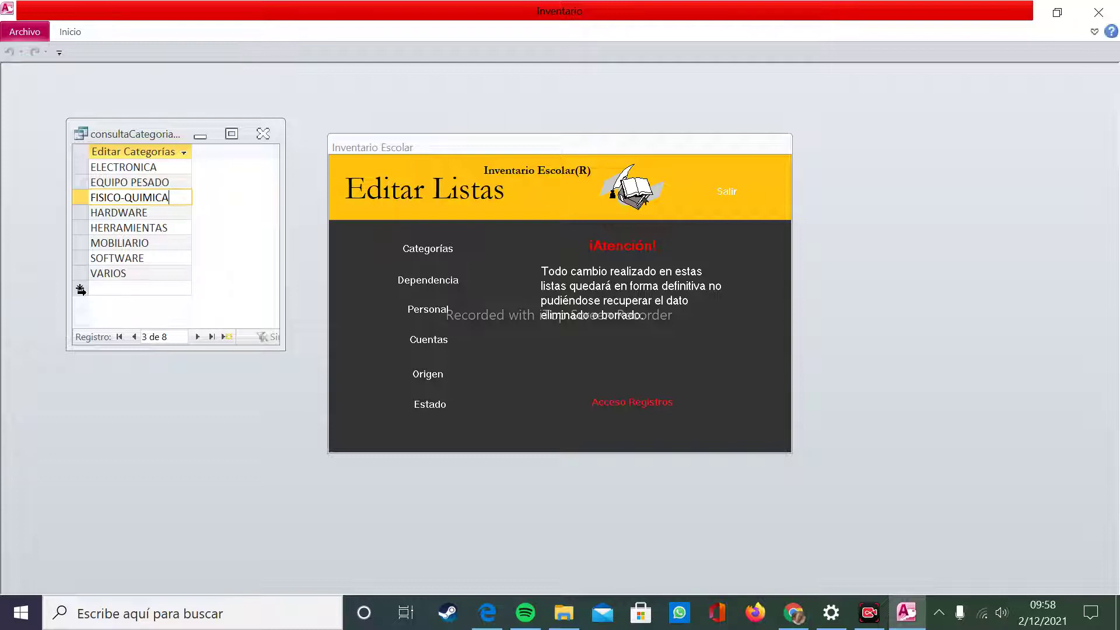
{"action": "left_click", "coordinate": [150, 288]}
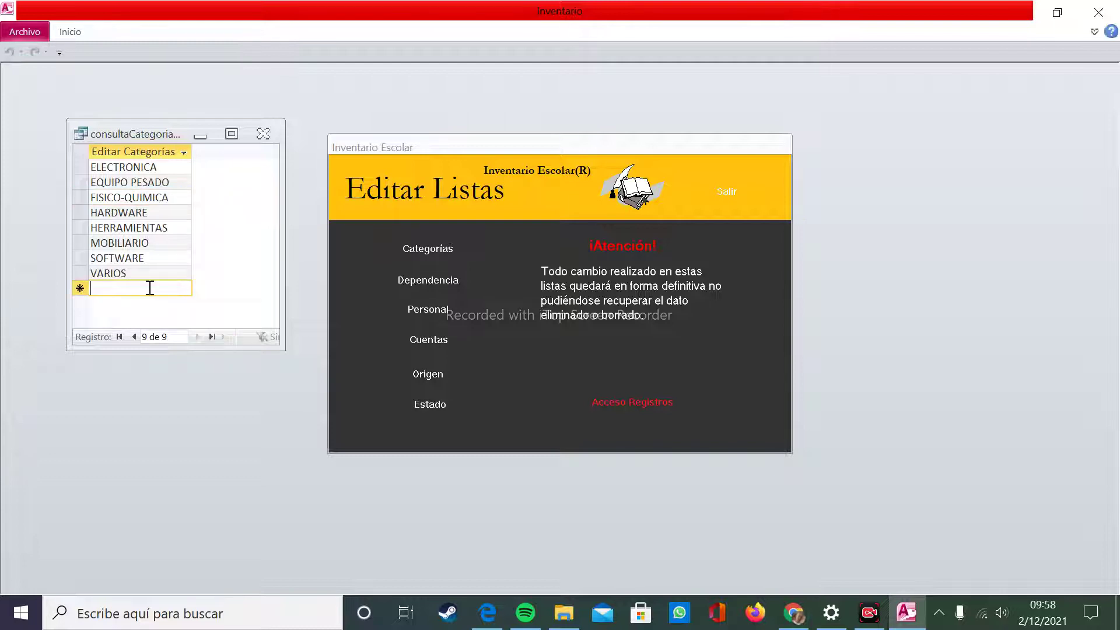
{"action": "left_click", "coordinate": [158, 212]}
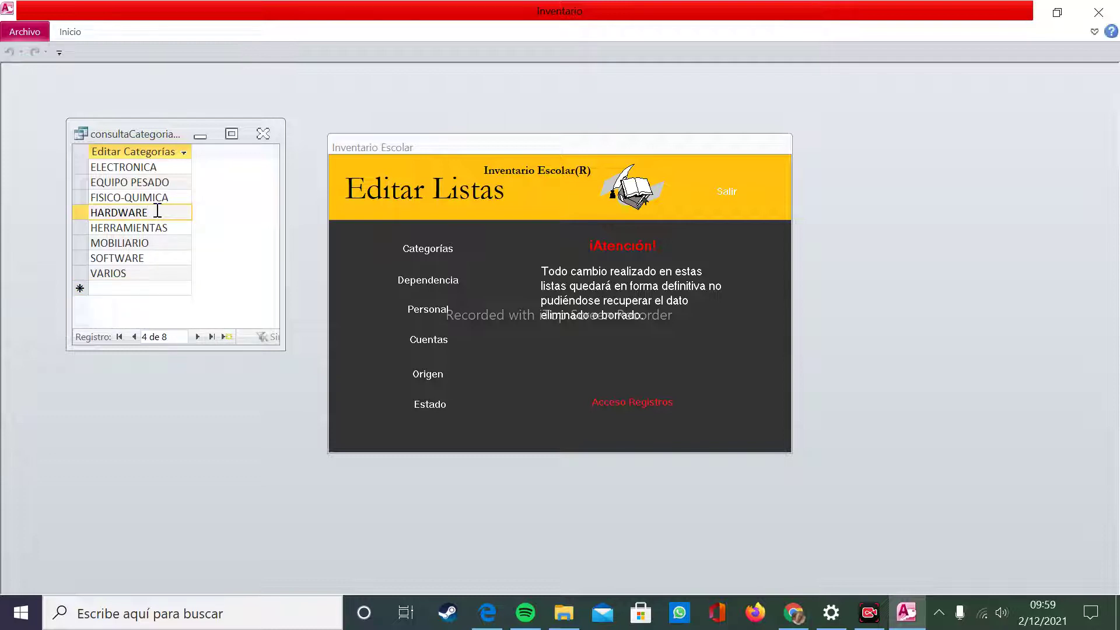
{"action": "left_click", "coordinate": [264, 134]}
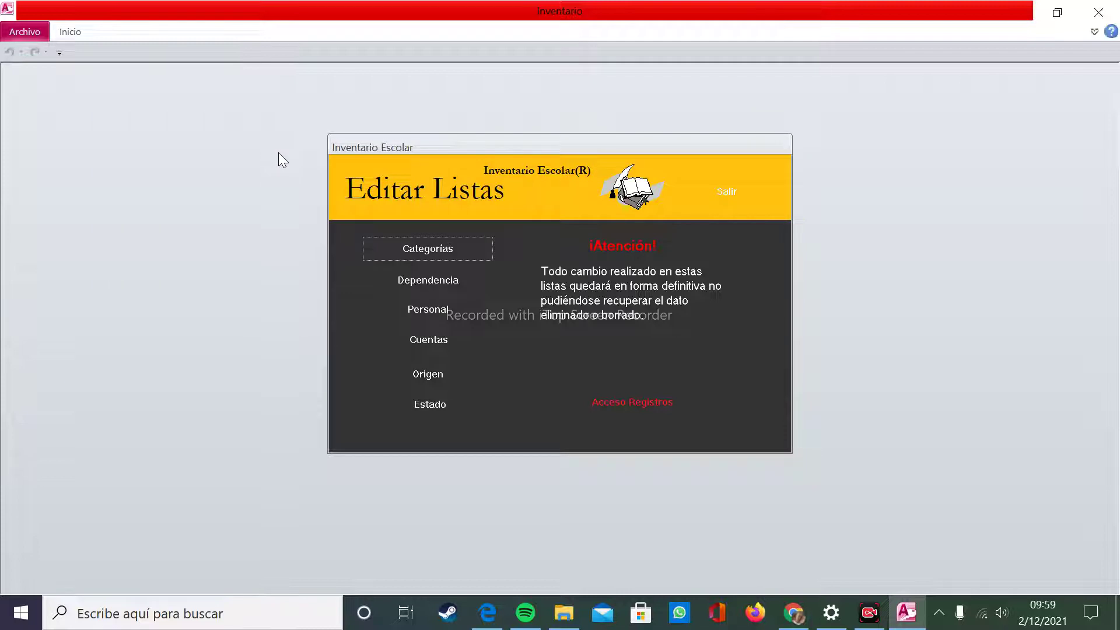
Look through the school's rooms in the Dependencia list from first to last entry, and close the list.
{"action": "left_click", "coordinate": [442, 290]}
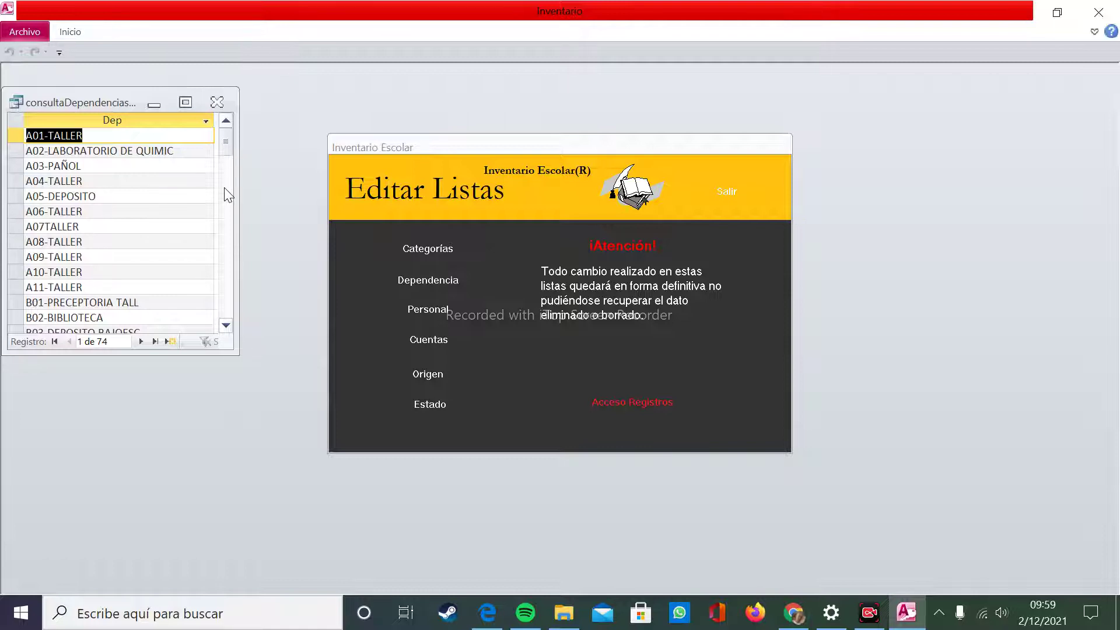
{"action": "left_click", "coordinate": [160, 168]}
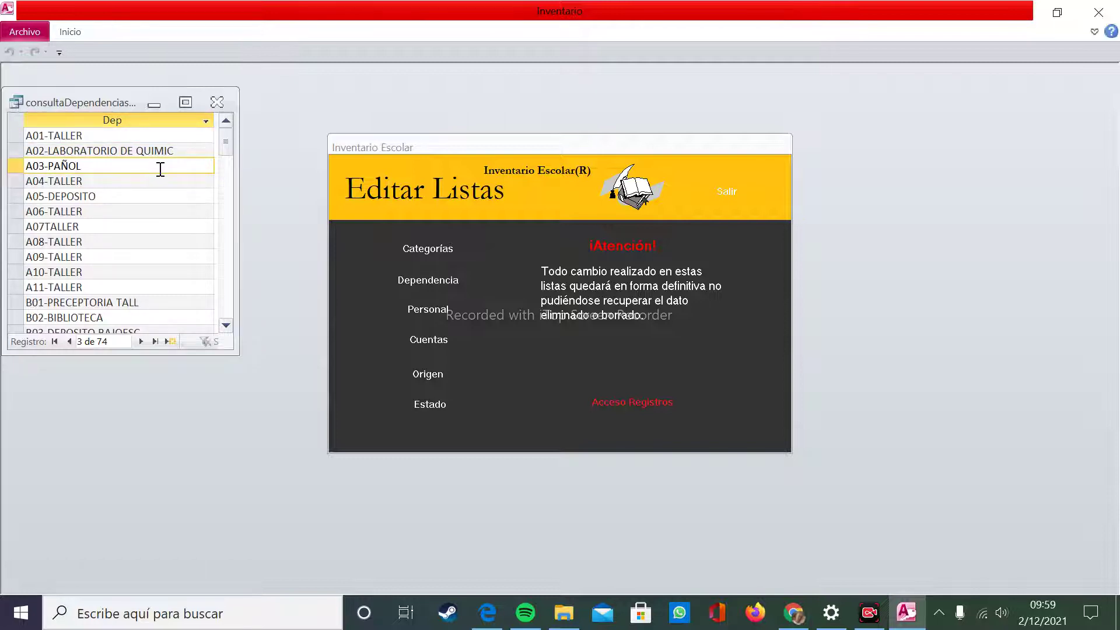
{"action": "left_click", "coordinate": [180, 151]}
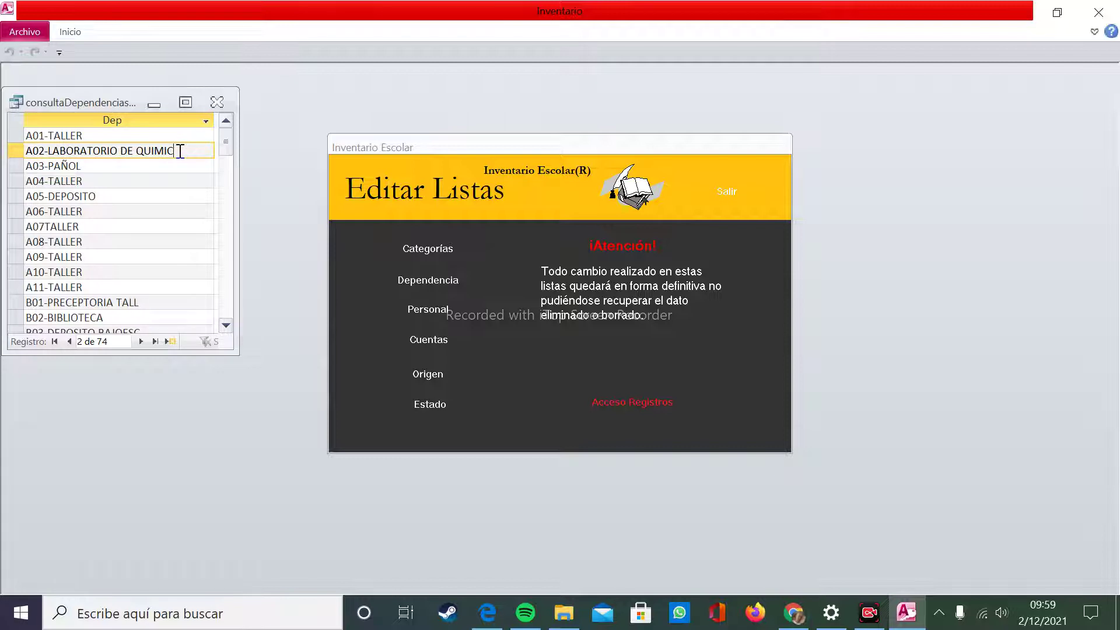
{"action": "scroll", "coordinate": [157, 211], "scroll_direction": "down", "scroll_amount": 2}
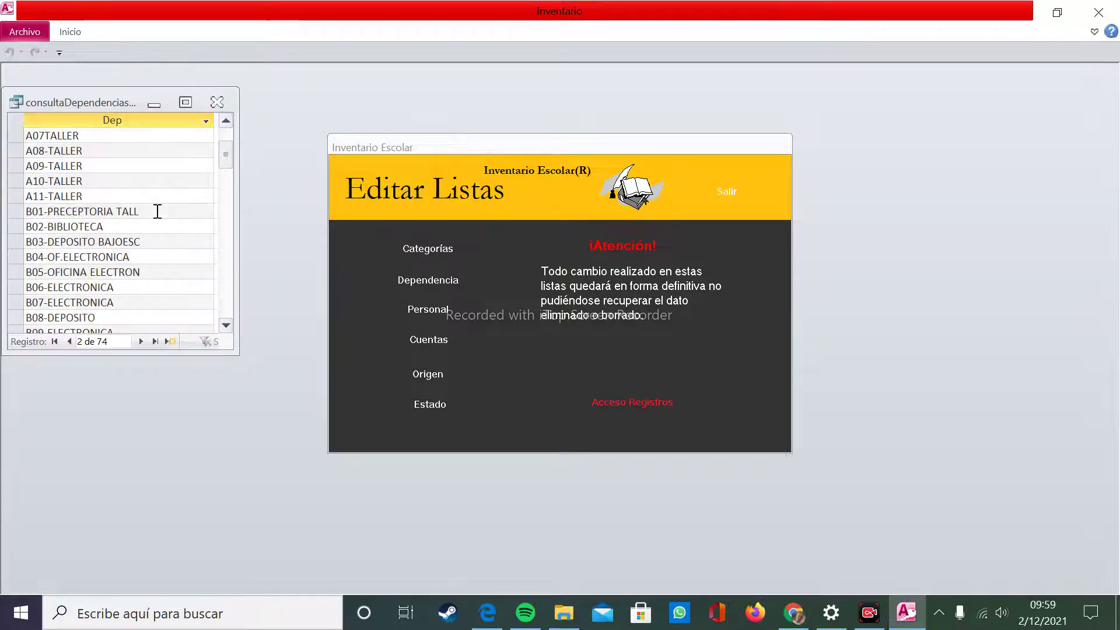
{"action": "scroll", "coordinate": [157, 211], "scroll_direction": "up", "scroll_amount": 2}
{"action": "scroll", "coordinate": [157, 212], "scroll_direction": "down", "scroll_amount": 8}
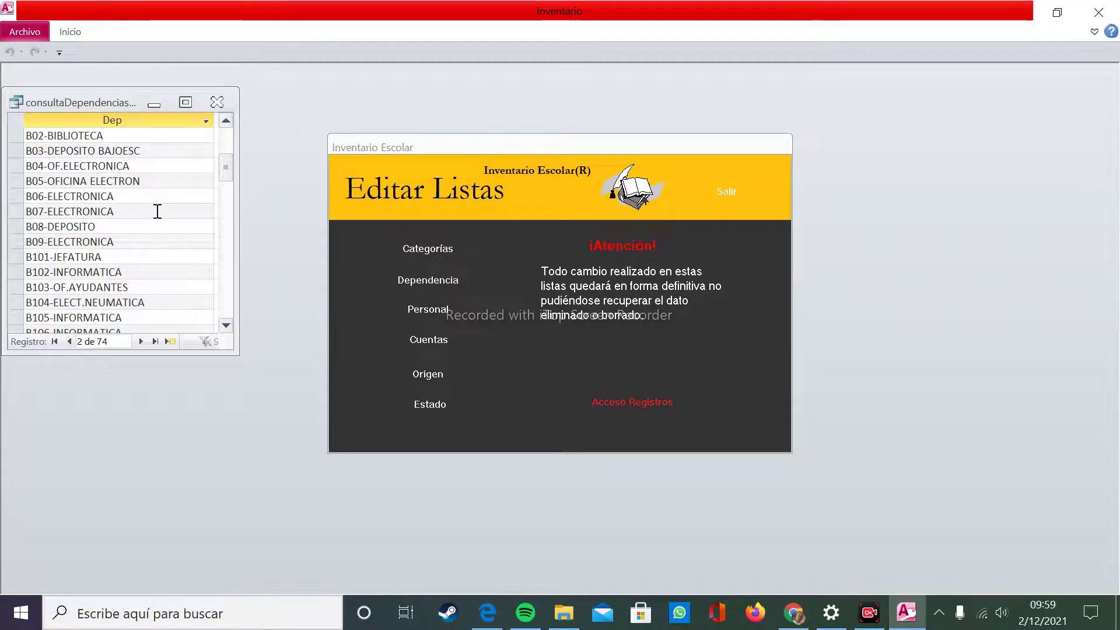
{"action": "scroll", "coordinate": [158, 212], "scroll_direction": "down", "scroll_amount": 15}
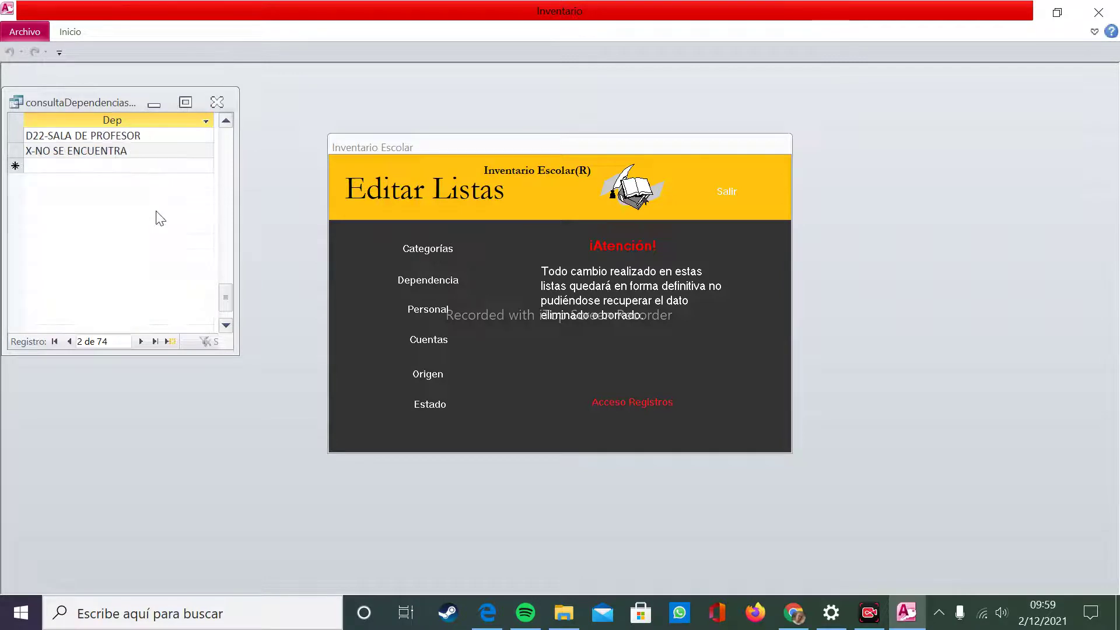
{"action": "scroll", "coordinate": [159, 197], "scroll_direction": "up", "scroll_amount": 1}
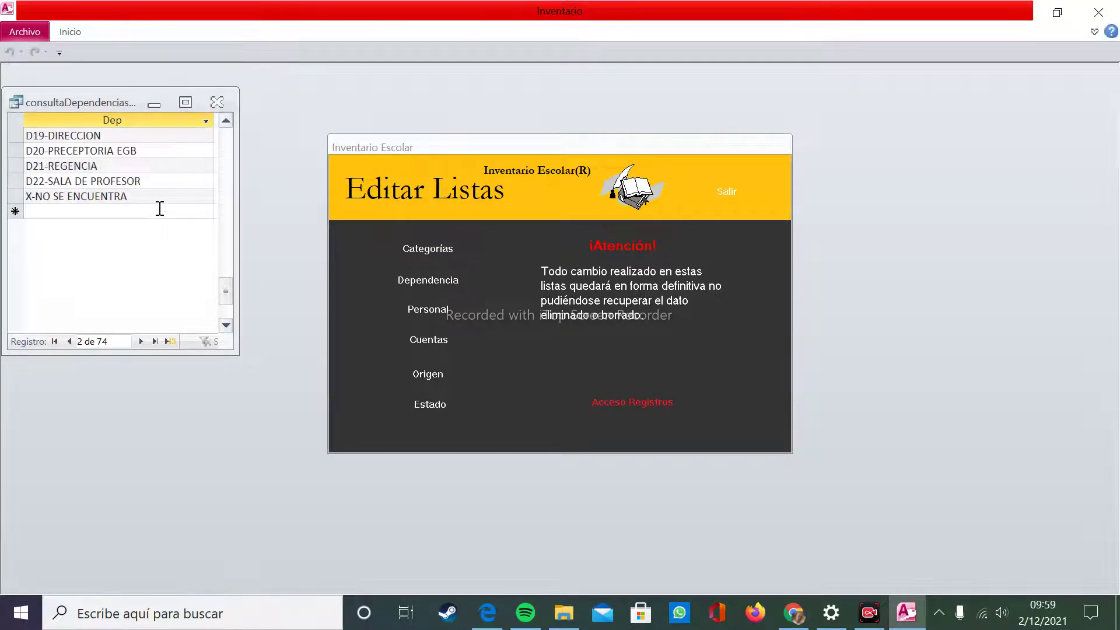
{"action": "left_click", "coordinate": [216, 103]}
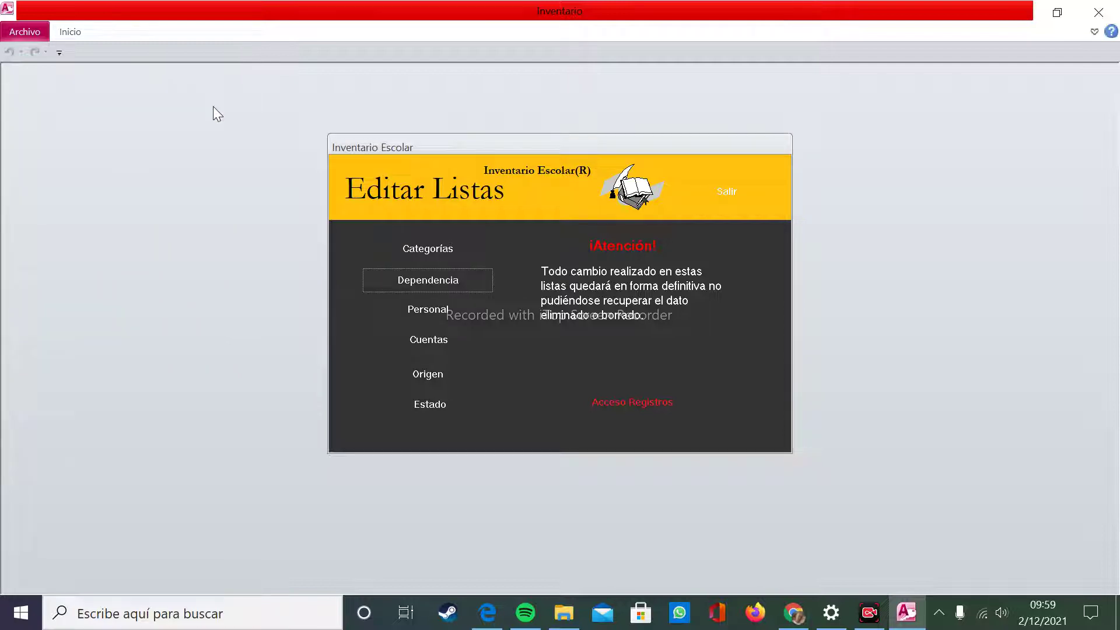
Examine the Personal list's name, TEL and Horario fields, and close the list.
{"action": "left_click", "coordinate": [446, 310]}
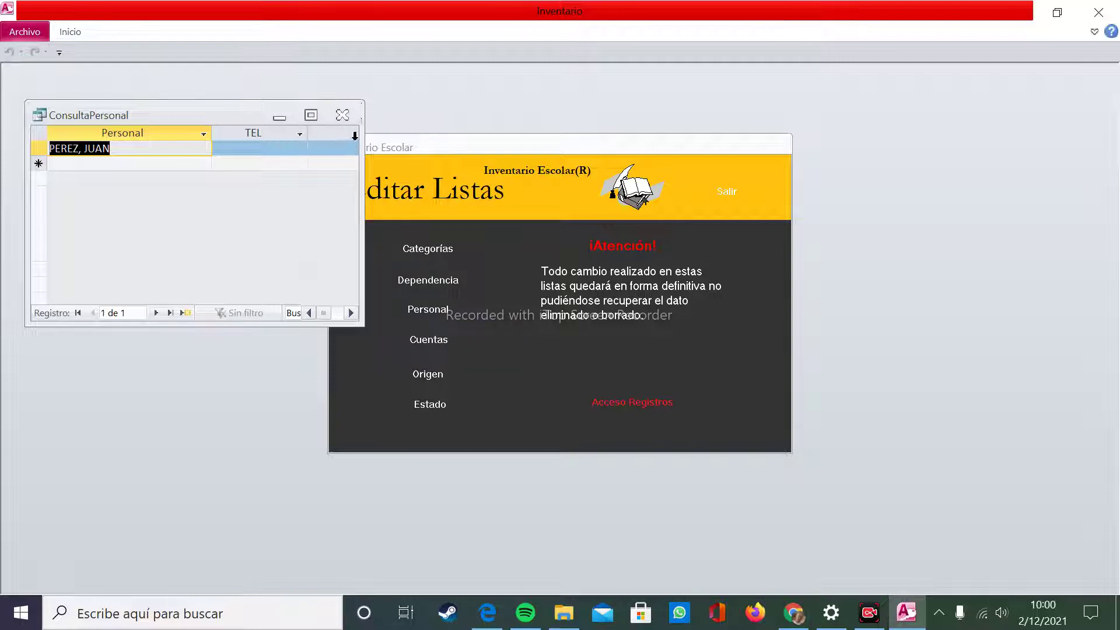
{"action": "left_click", "coordinate": [284, 149]}
{"action": "left_click", "coordinate": [320, 149]}
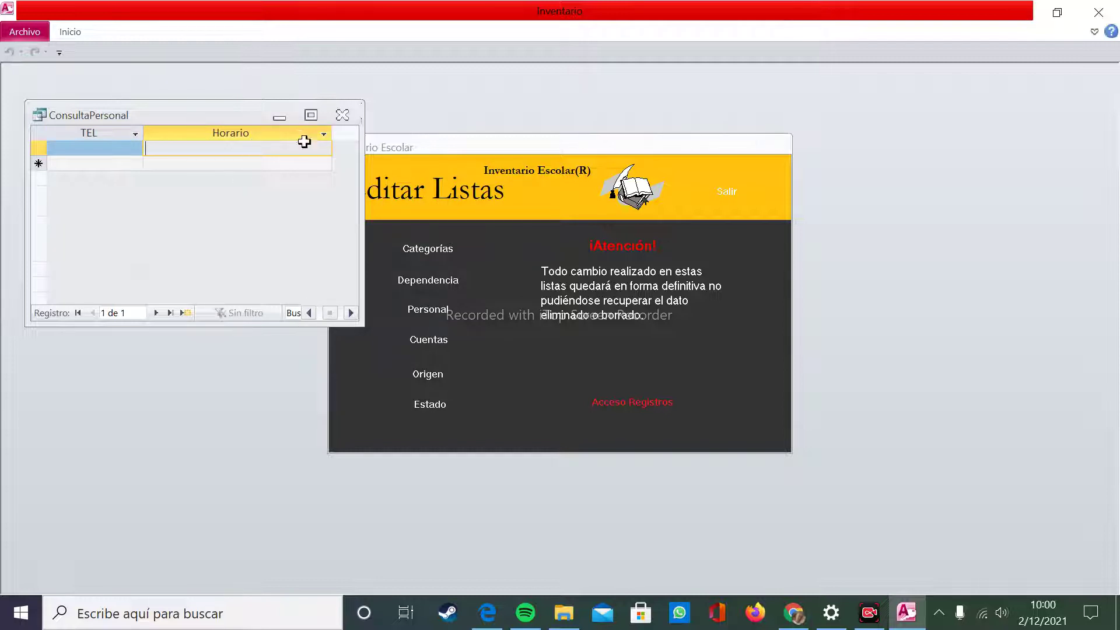
{"action": "left_click", "coordinate": [343, 115]}
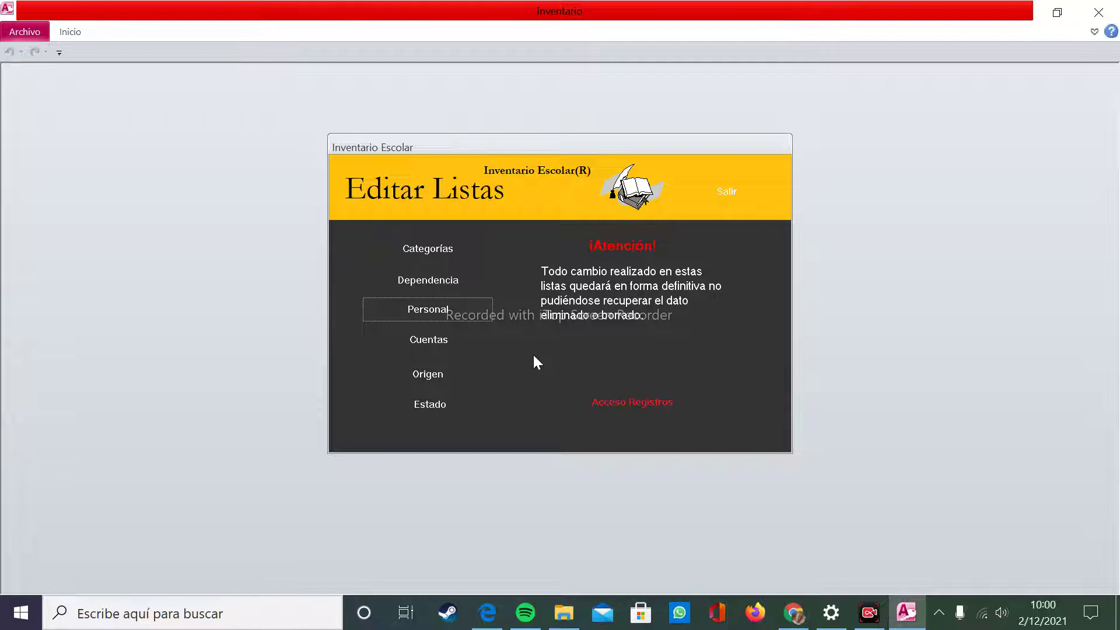
Review the provenance entries in the Origen list, close it, and return to the main Inventario Escolar menu.
{"action": "left_click", "coordinate": [440, 372]}
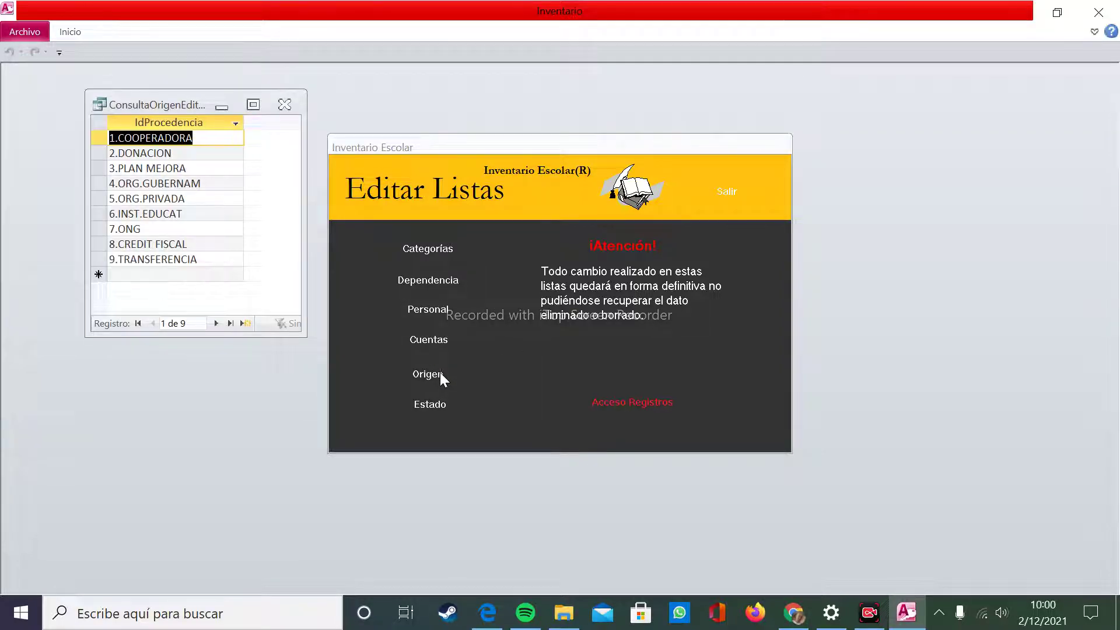
{"action": "left_click", "coordinate": [215, 154]}
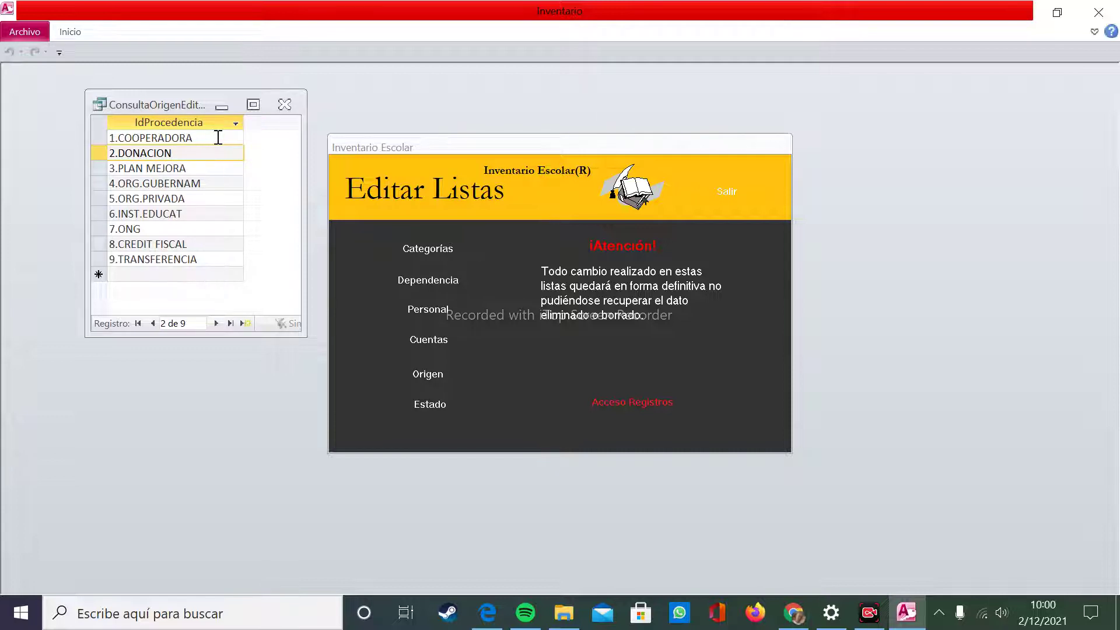
{"action": "left_click", "coordinate": [218, 137]}
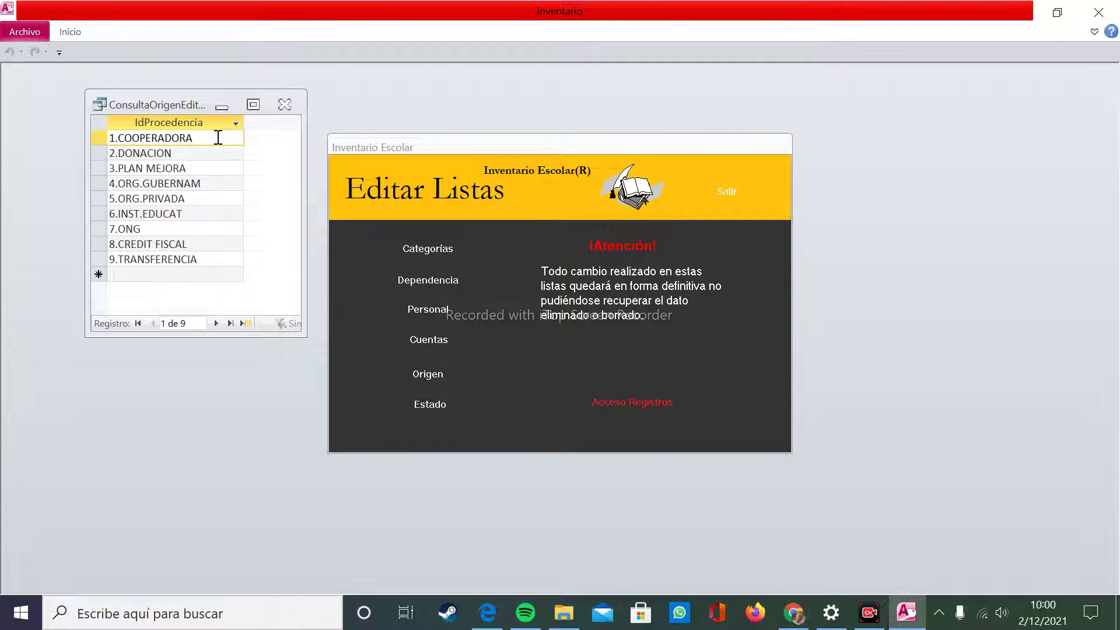
{"action": "left_click", "coordinate": [210, 153]}
{"action": "left_click", "coordinate": [206, 169]}
{"action": "left_click", "coordinate": [210, 154]}
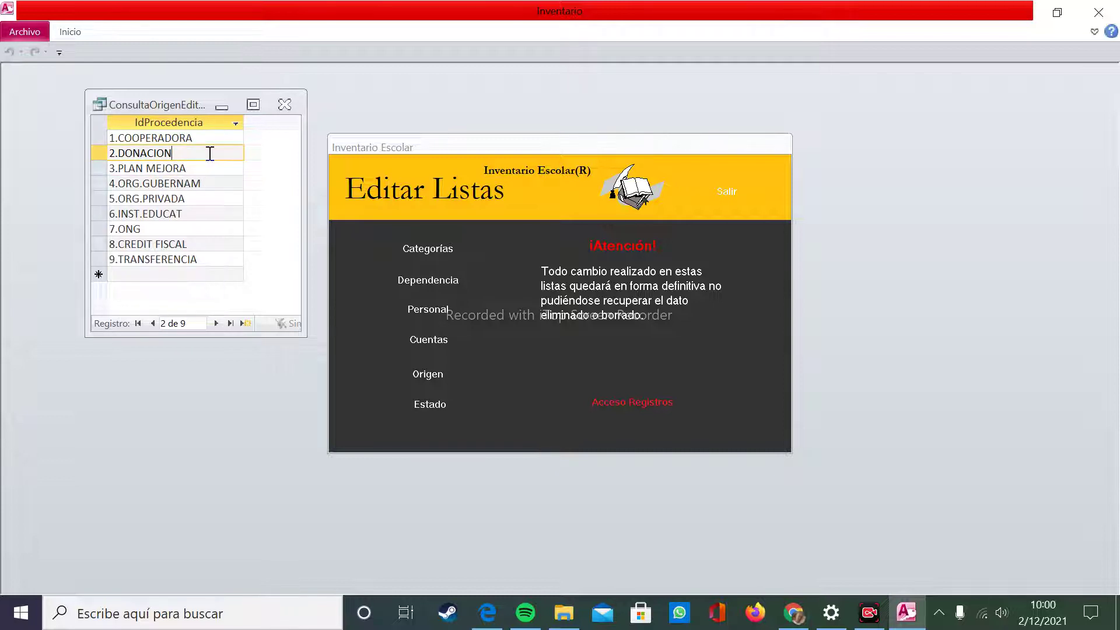
{"action": "left_click", "coordinate": [214, 137]}
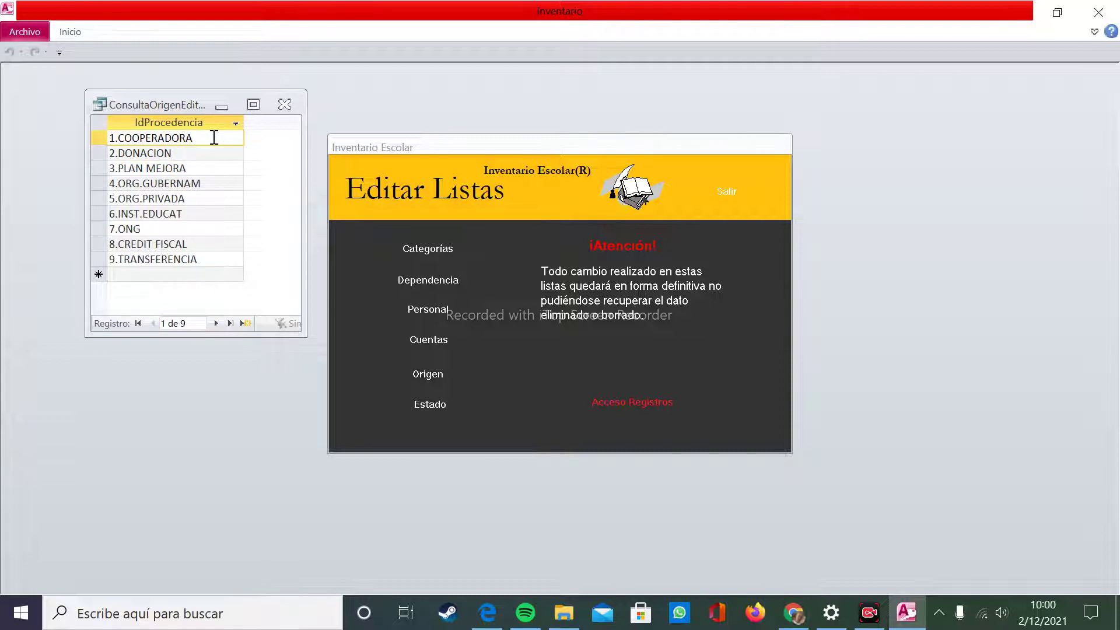
{"action": "left_click", "coordinate": [192, 243]}
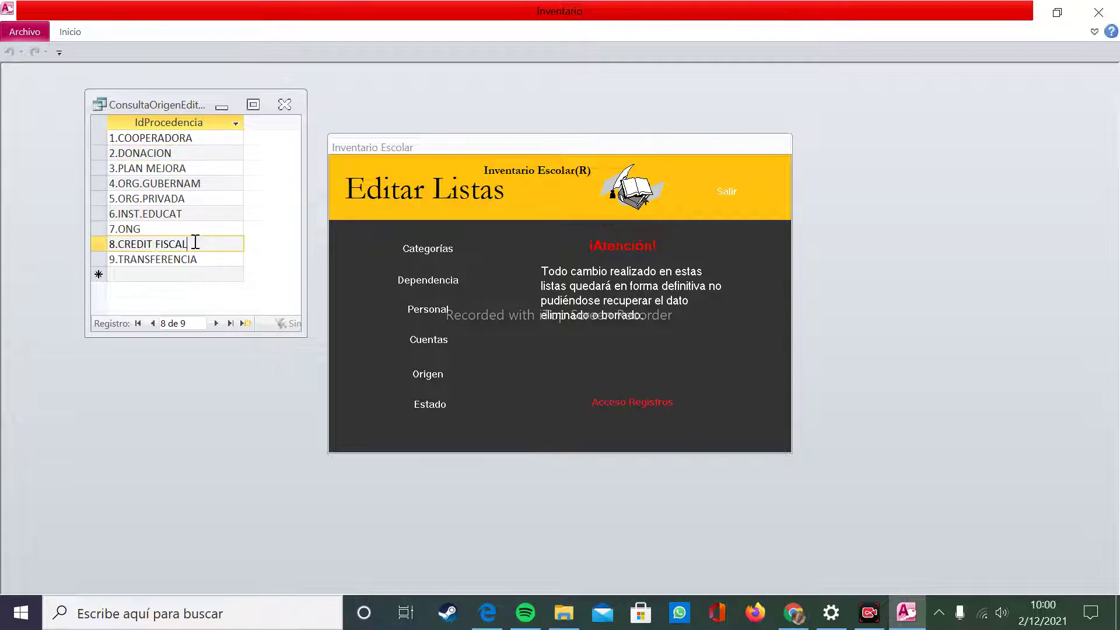
{"action": "left_click", "coordinate": [209, 257]}
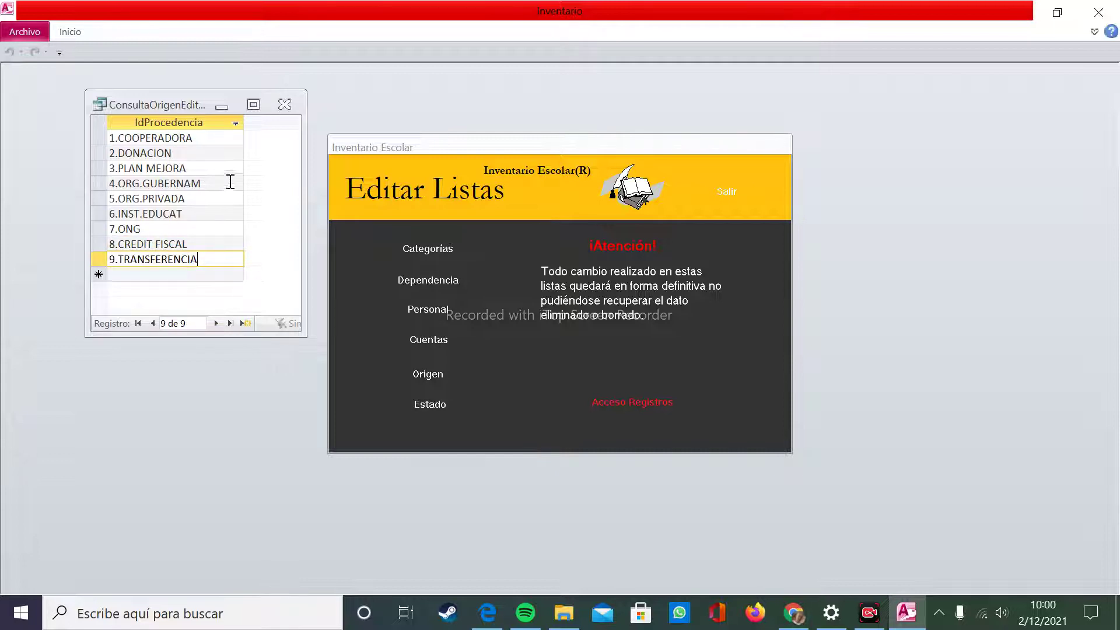
{"action": "left_click", "coordinate": [284, 111]}
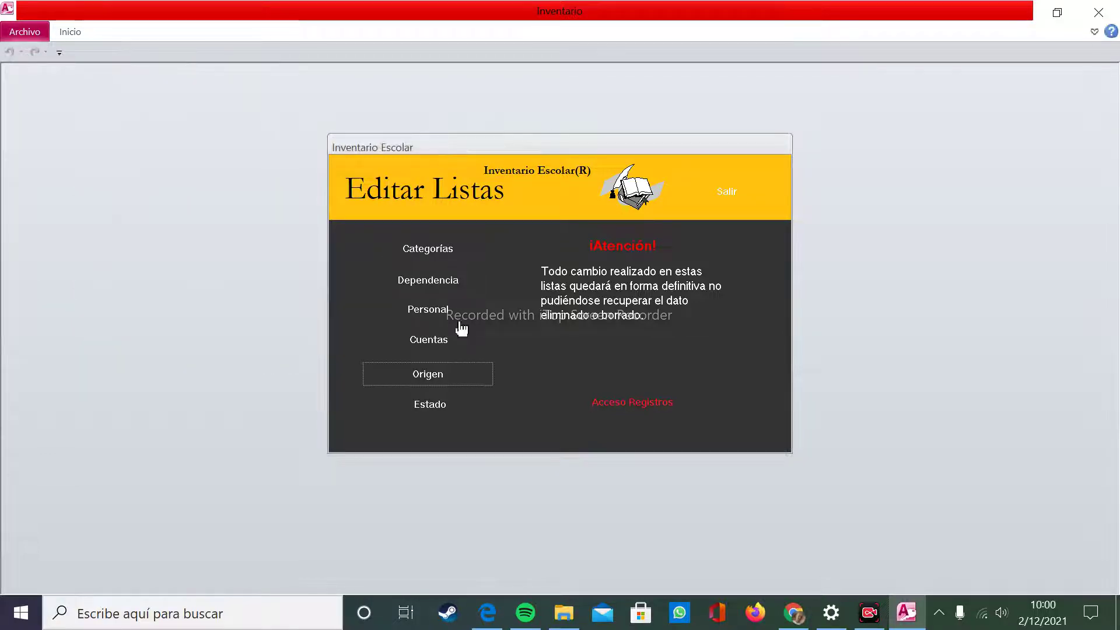
{"action": "left_click", "coordinate": [721, 203]}
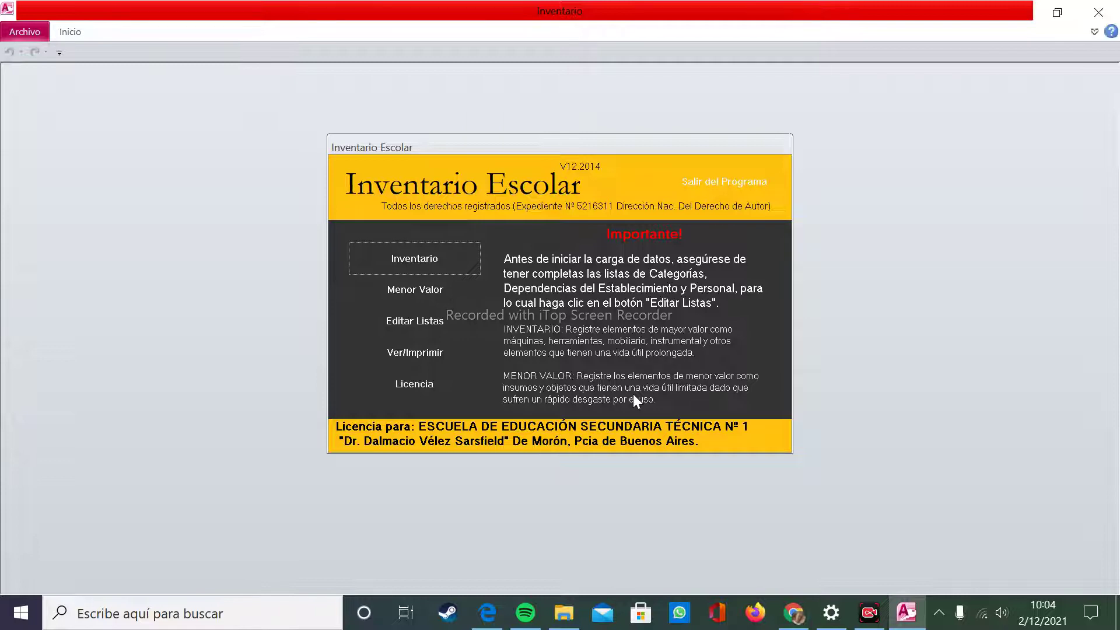
Open the Inventario records and examine the first item's category and description fields.
{"action": "left_click", "coordinate": [445, 266]}
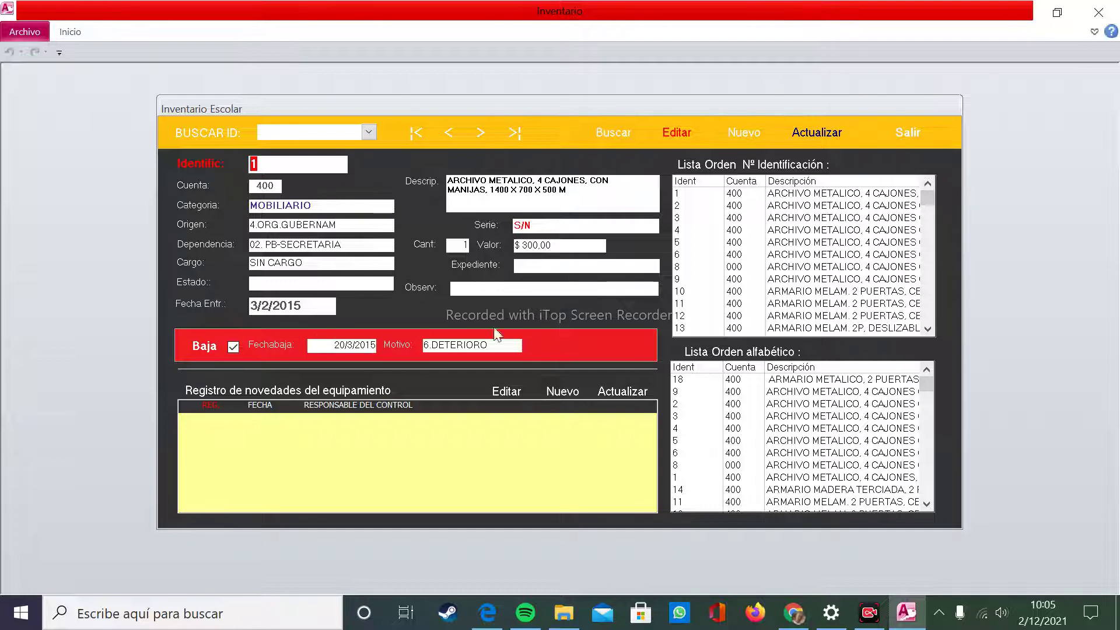
{"action": "left_click", "coordinate": [371, 207]}
{"action": "left_click", "coordinate": [593, 204]}
{"action": "left_click_drag", "start_coordinate": [589, 195], "coordinate": [433, 169]}
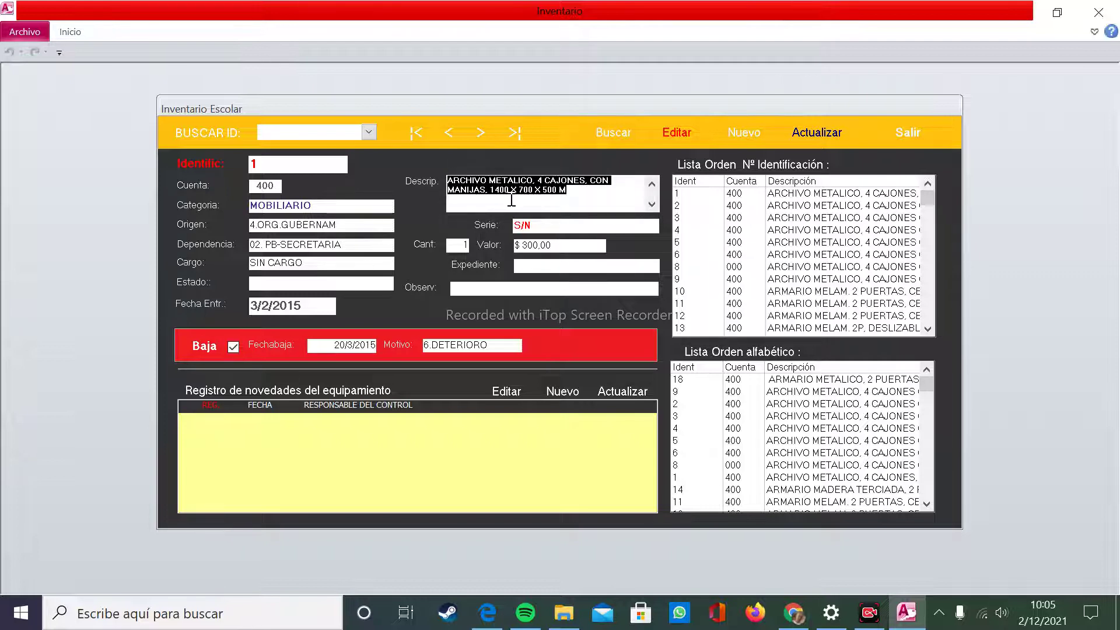
{"action": "left_click", "coordinate": [577, 249]}
{"action": "left_click", "coordinate": [570, 201]}
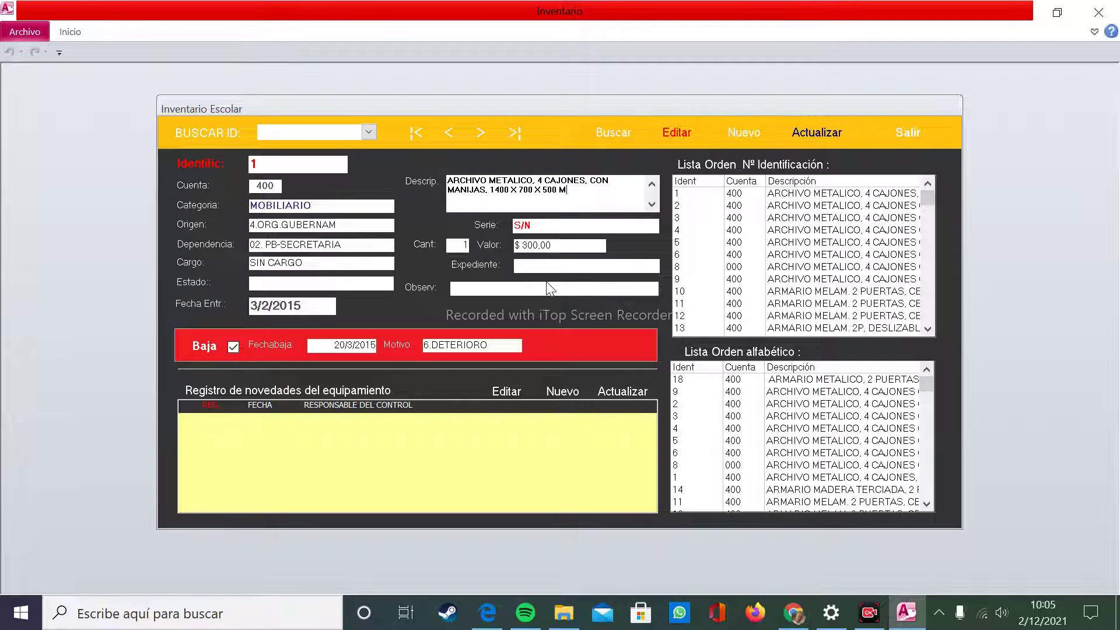
Review the first item's Categoría, Descrip., Cant and Identific. fields, and return to the main menu.
{"action": "left_click", "coordinate": [353, 209]}
{"action": "left_click", "coordinate": [580, 195]}
{"action": "double_click", "coordinate": [464, 245]}
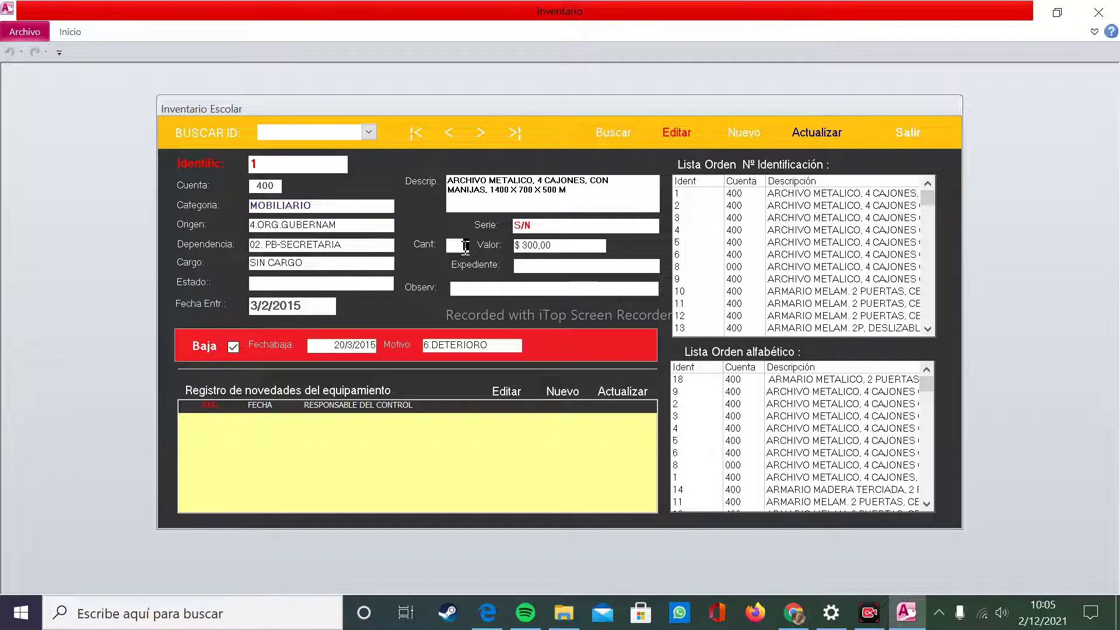
{"action": "double_click", "coordinate": [465, 245]}
{"action": "left_click", "coordinate": [575, 194]}
{"action": "left_click", "coordinate": [273, 164]}
{"action": "left_click", "coordinate": [576, 191]}
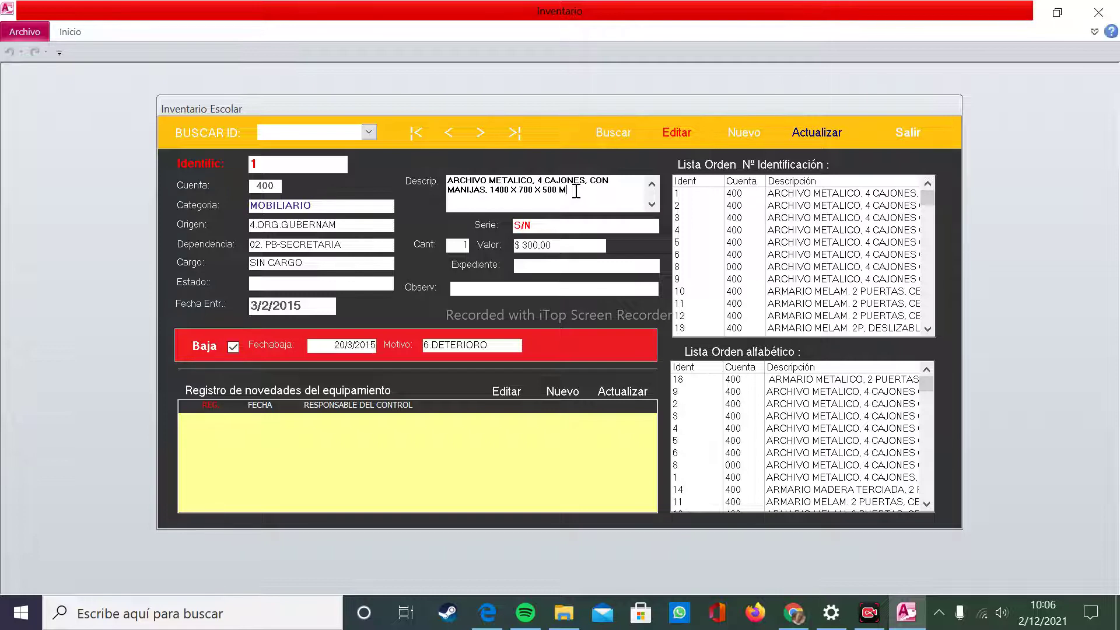
{"action": "left_click", "coordinate": [899, 140]}
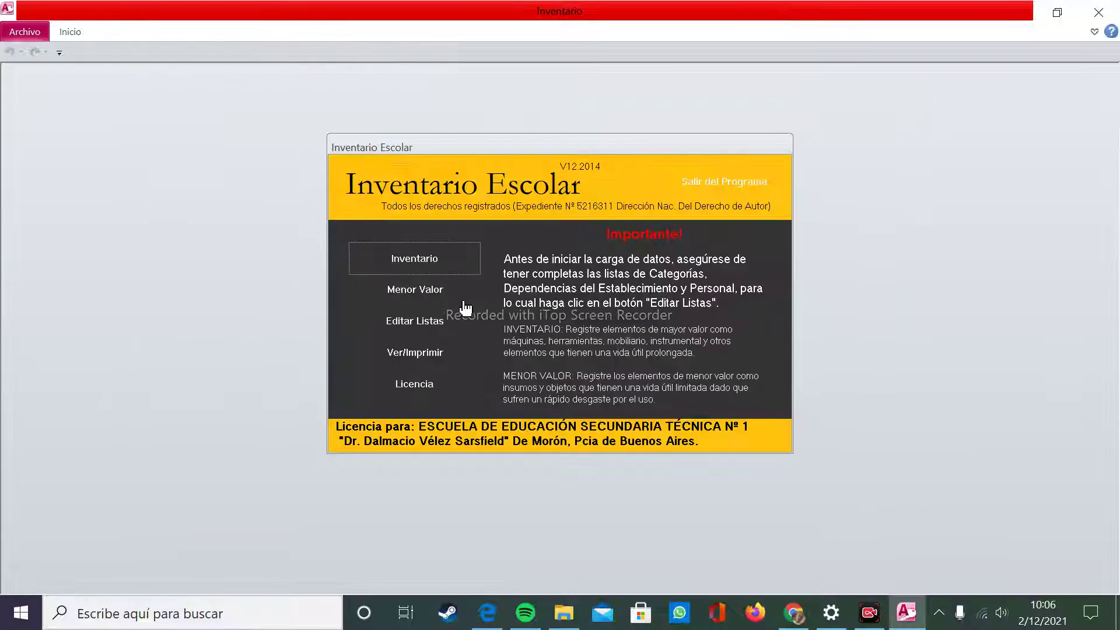
Open Menor Valor, examine the blank form for a new object, and exit back to the main menu.
{"action": "left_click", "coordinate": [439, 294]}
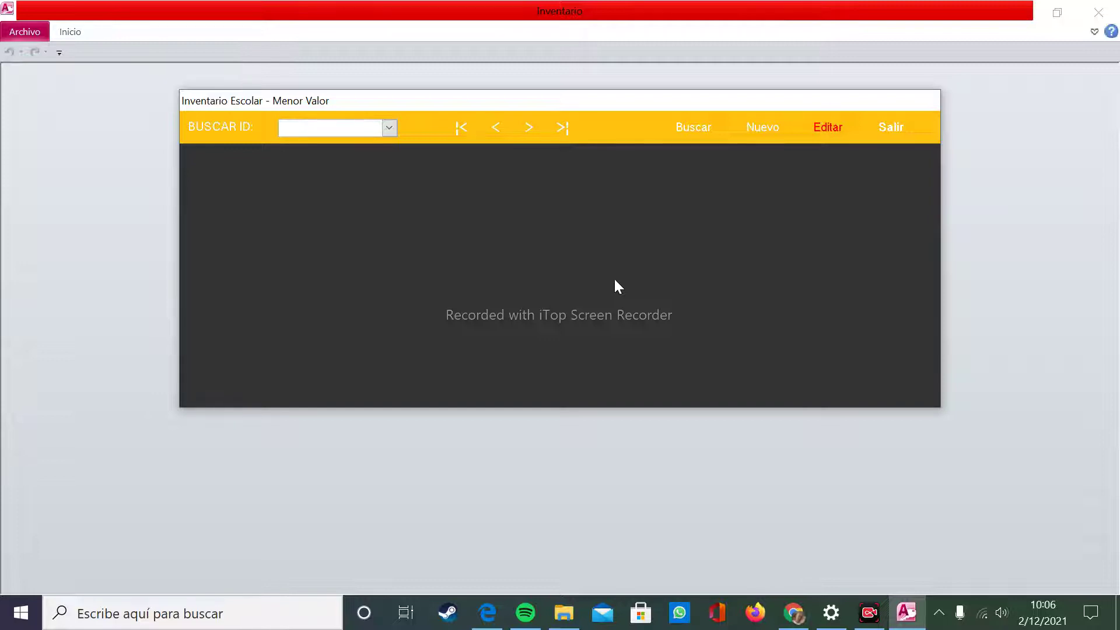
{"action": "left_click", "coordinate": [776, 134]}
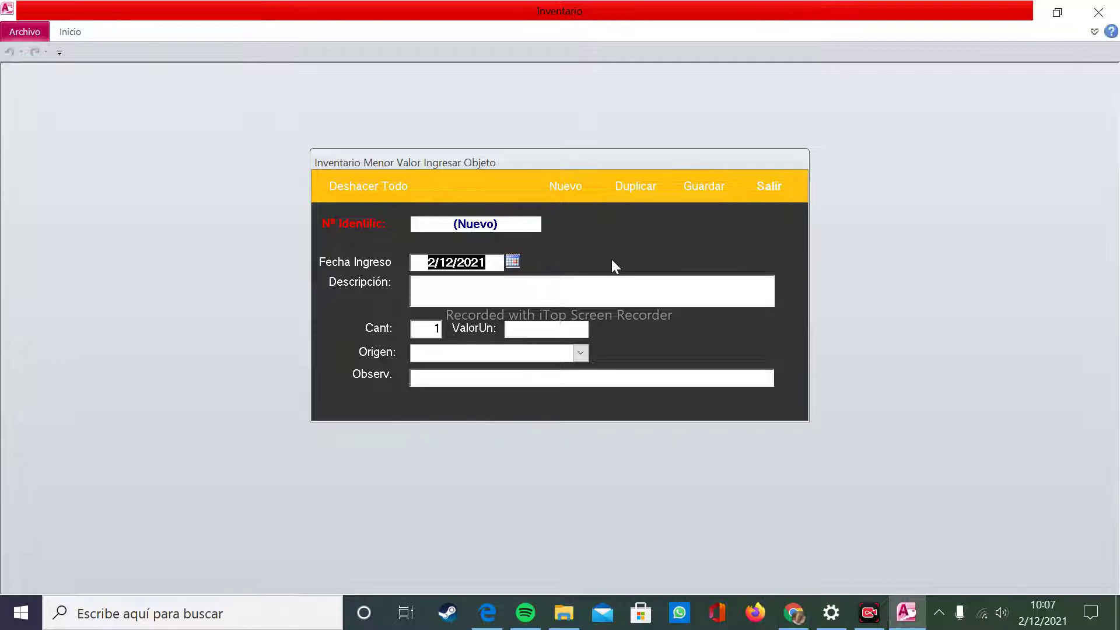
{"action": "left_click", "coordinate": [586, 293]}
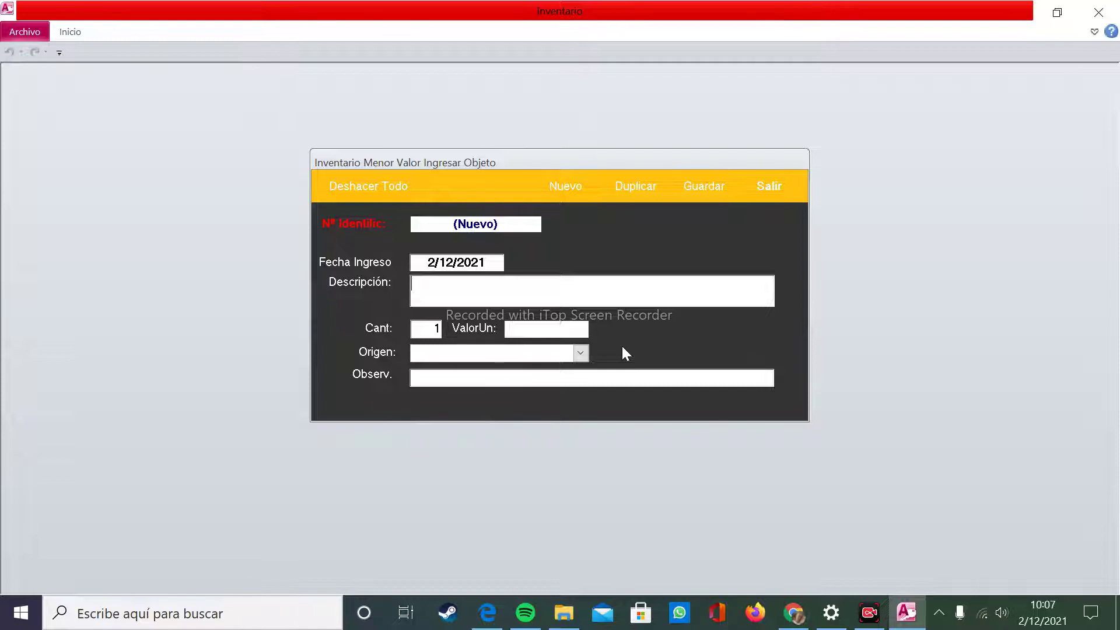
{"action": "left_click", "coordinate": [762, 188]}
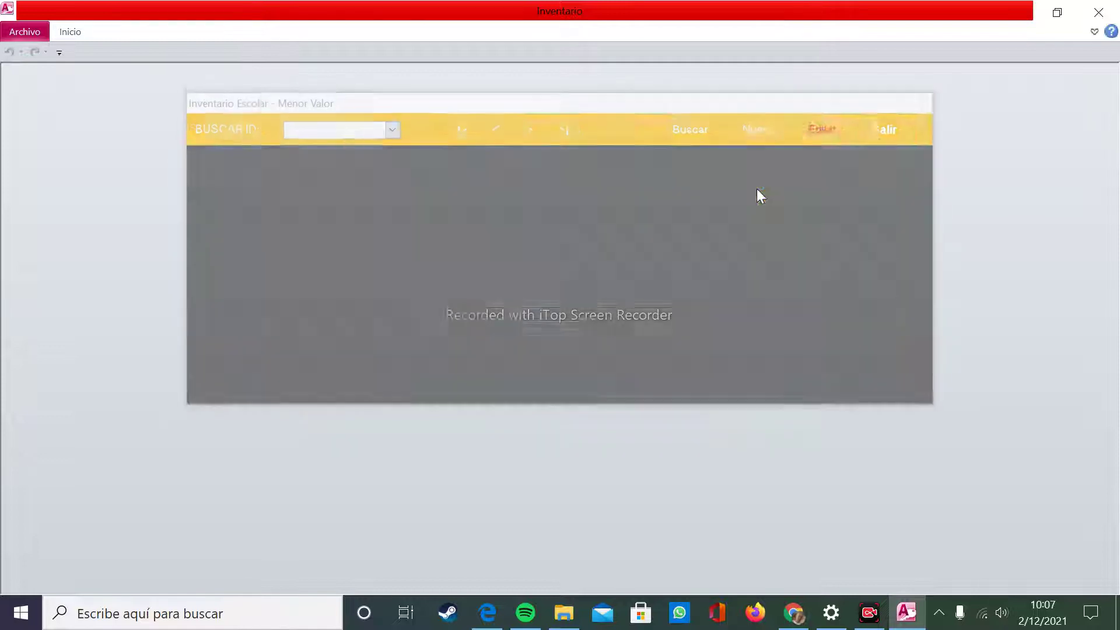
{"action": "left_click", "coordinate": [883, 135]}
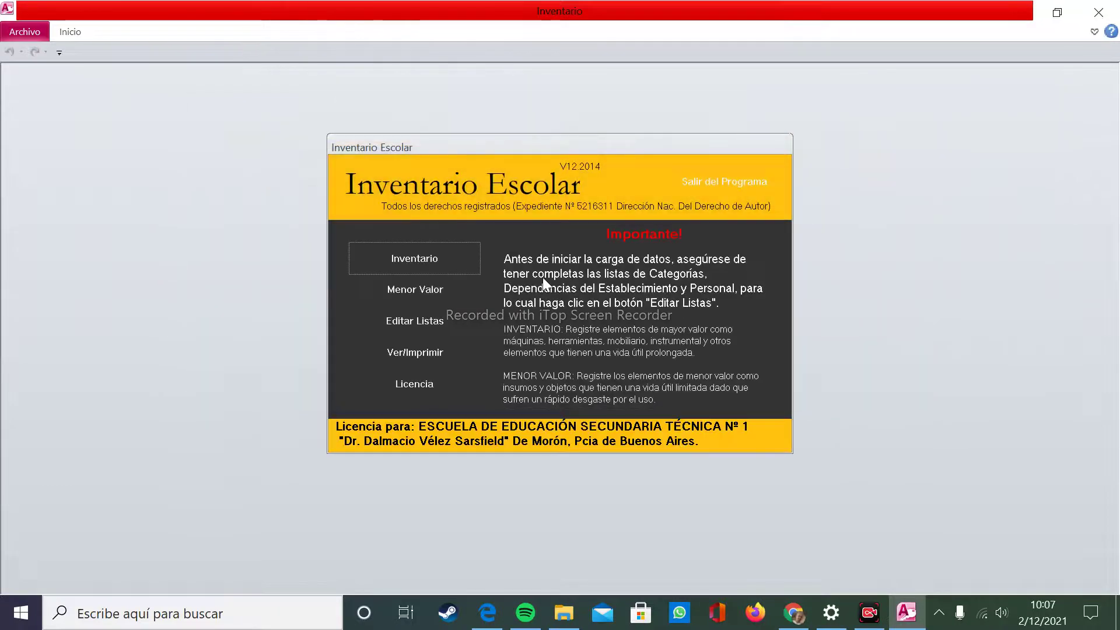
Reopen the Inventario records and browse the item list ordered by identification number, returning to its start.
{"action": "left_click", "coordinate": [437, 252]}
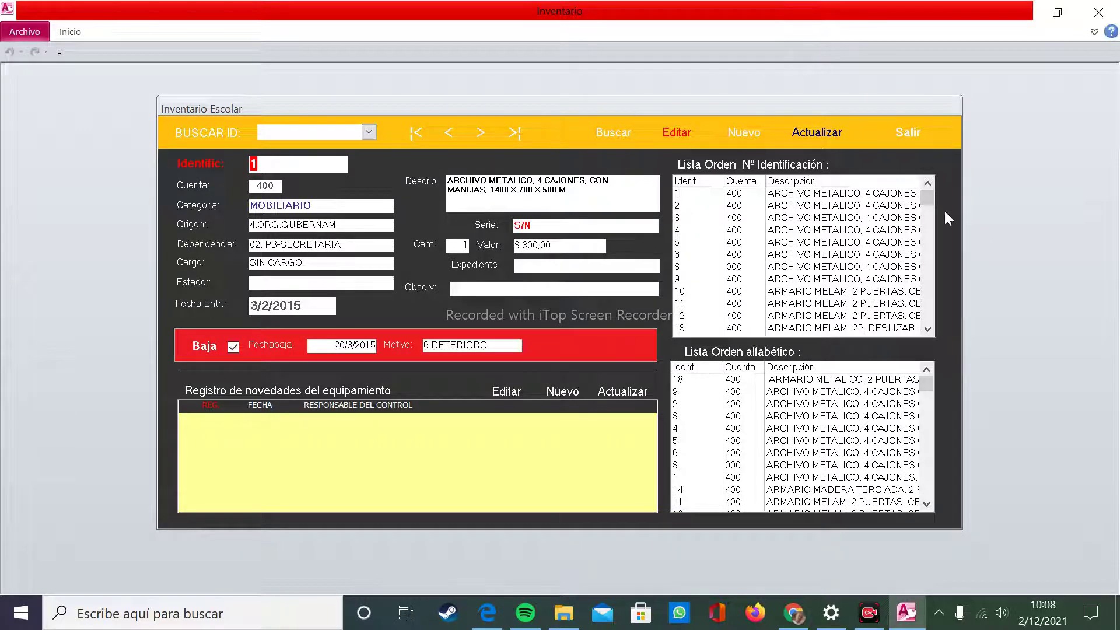
{"action": "left_click", "coordinate": [927, 196]}
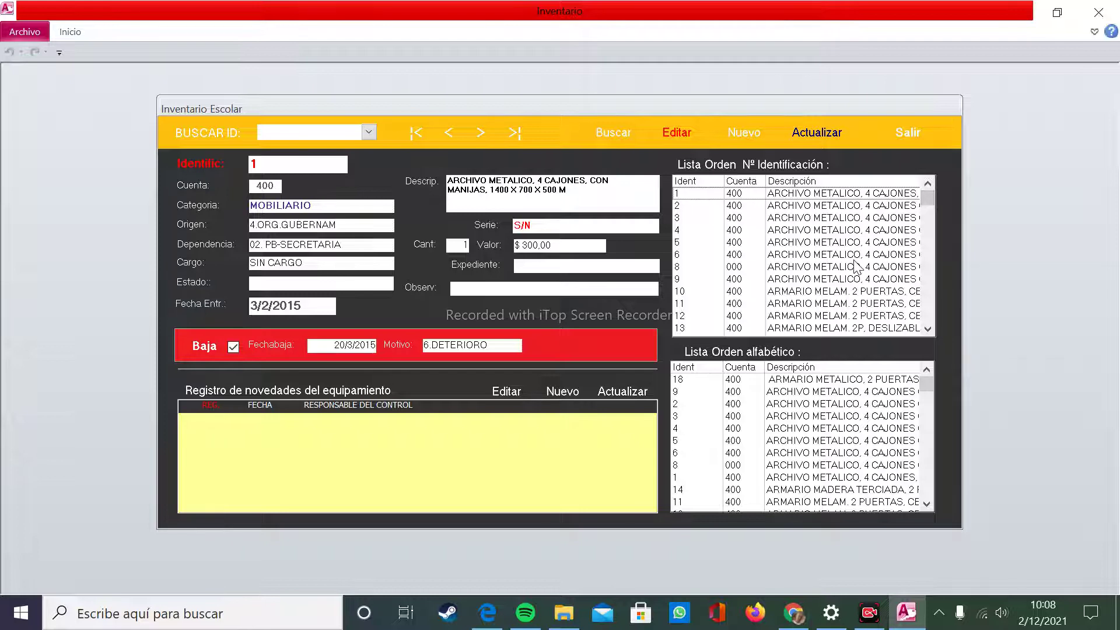
{"action": "scroll", "coordinate": [837, 266], "scroll_direction": "down", "scroll_amount": 5}
{"action": "scroll", "coordinate": [838, 265], "scroll_direction": "down", "scroll_amount": 5}
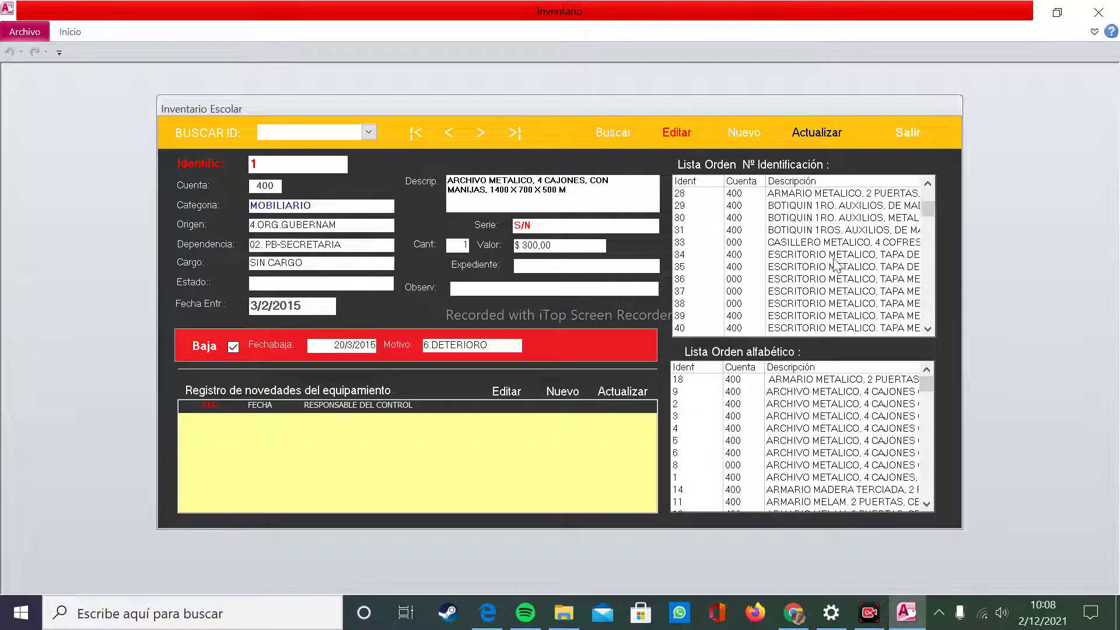
{"action": "scroll", "coordinate": [837, 265], "scroll_direction": "up", "scroll_amount": 5}
{"action": "scroll", "coordinate": [838, 266], "scroll_direction": "up", "scroll_amount": 5}
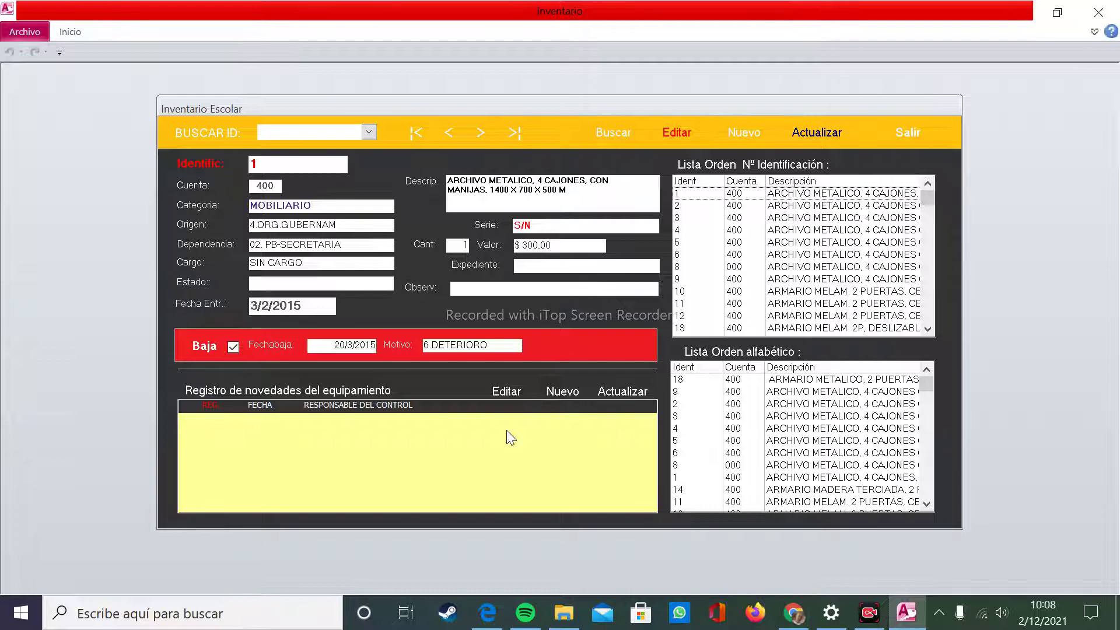
View the records of several items from the identification-number list, including 8, 35, 42 and 47.
{"action": "left_click", "coordinate": [796, 268]}
{"action": "scroll", "coordinate": [795, 274], "scroll_direction": "down", "scroll_amount": 6}
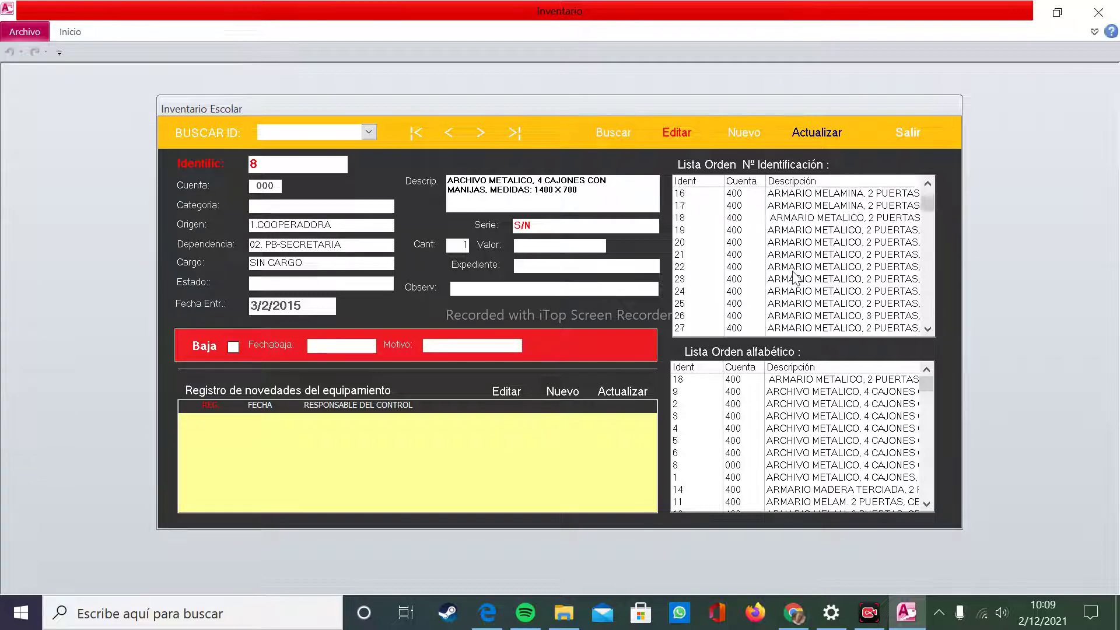
{"action": "scroll", "coordinate": [795, 276], "scroll_direction": "down", "scroll_amount": 2}
{"action": "left_click", "coordinate": [803, 304]}
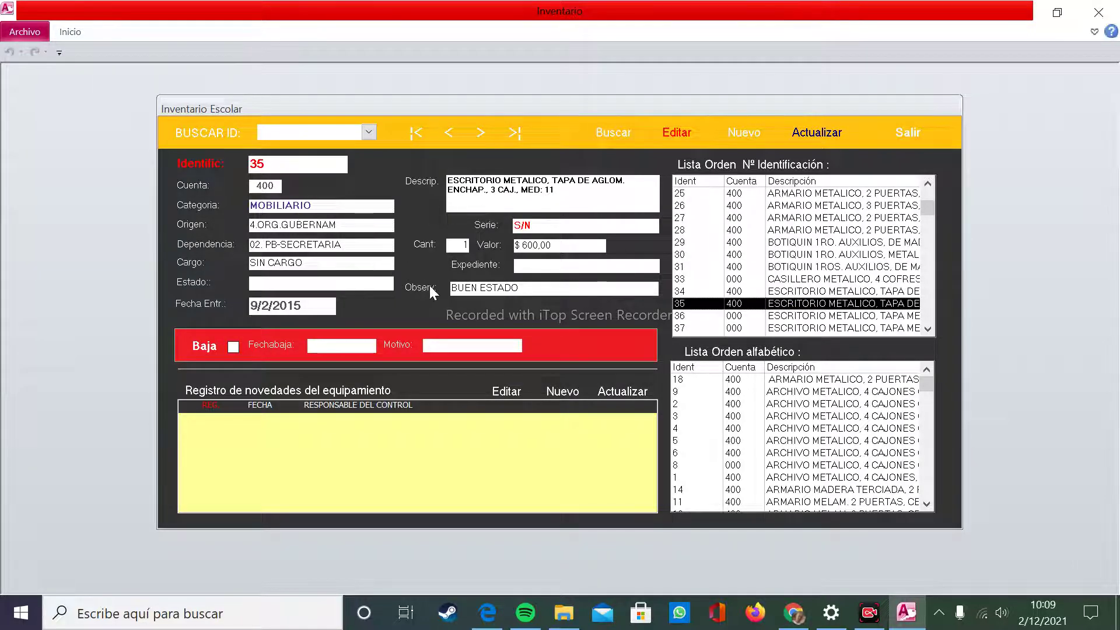
{"action": "scroll", "coordinate": [787, 291], "scroll_direction": "down", "scroll_amount": 3}
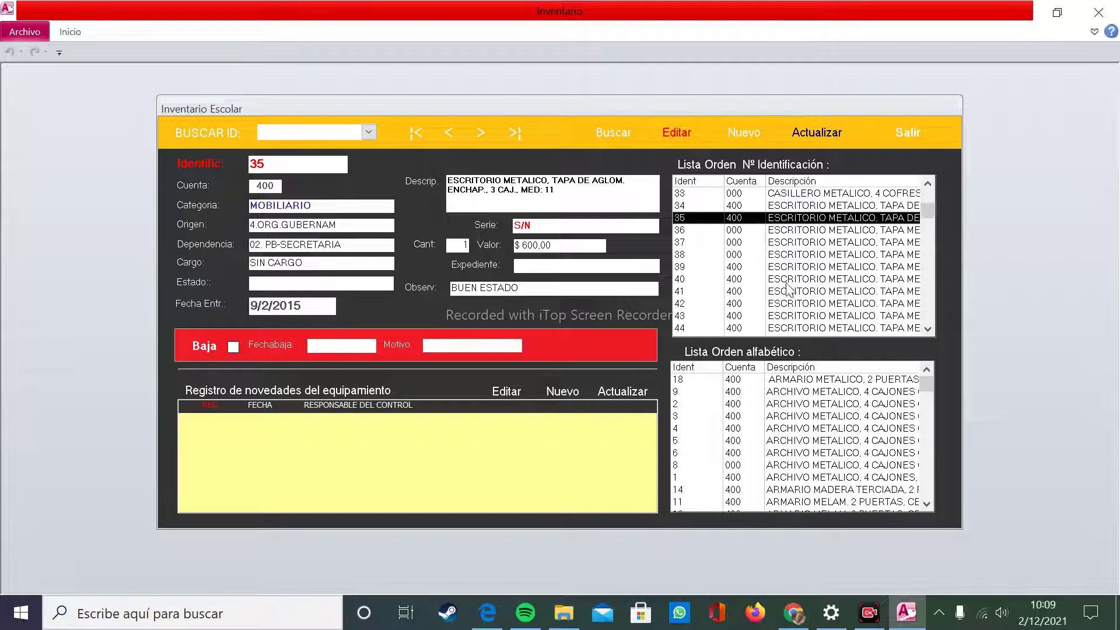
{"action": "left_click", "coordinate": [786, 294]}
{"action": "left_click", "coordinate": [795, 305]}
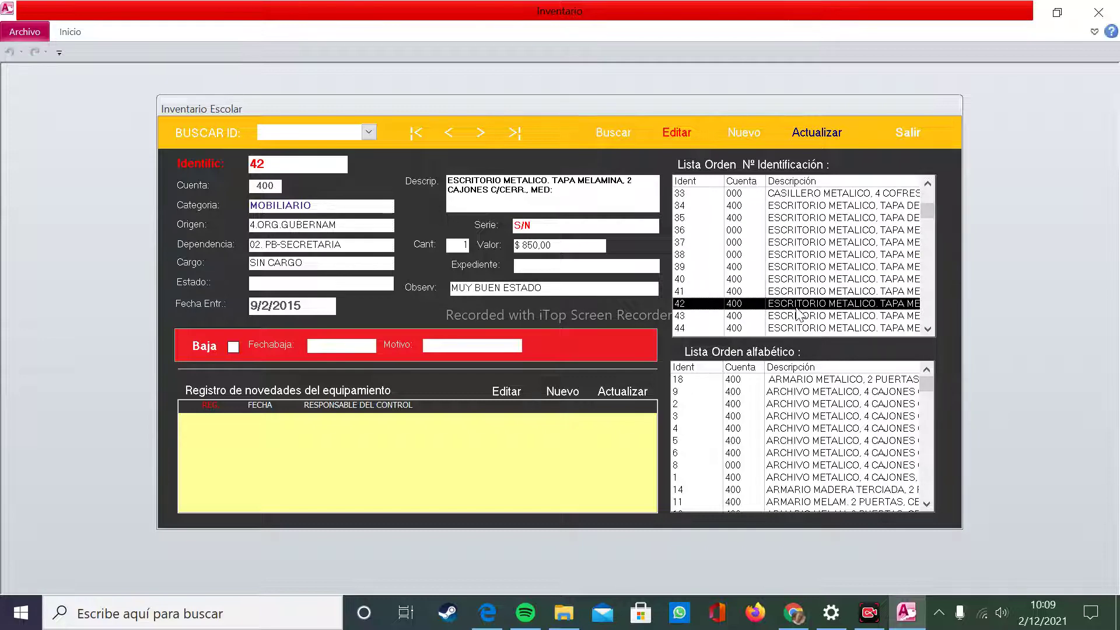
{"action": "left_click", "coordinate": [805, 244]}
{"action": "scroll", "coordinate": [799, 280], "scroll_direction": "down", "scroll_amount": 2}
{"action": "left_click", "coordinate": [801, 316]}
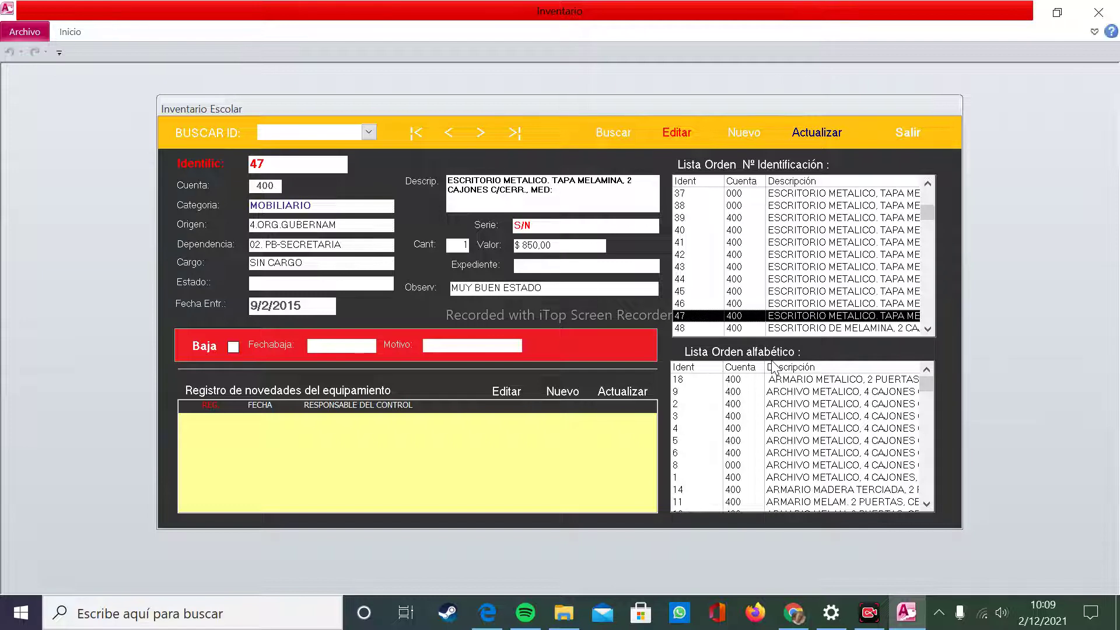
Browse the alphabetically ordered item list through its later entries and back to the beginning.
{"action": "scroll", "coordinate": [794, 419], "scroll_direction": "down", "scroll_amount": 3}
{"action": "scroll", "coordinate": [793, 419], "scroll_direction": "down", "scroll_amount": 3}
{"action": "scroll", "coordinate": [793, 419], "scroll_direction": "up", "scroll_amount": 3}
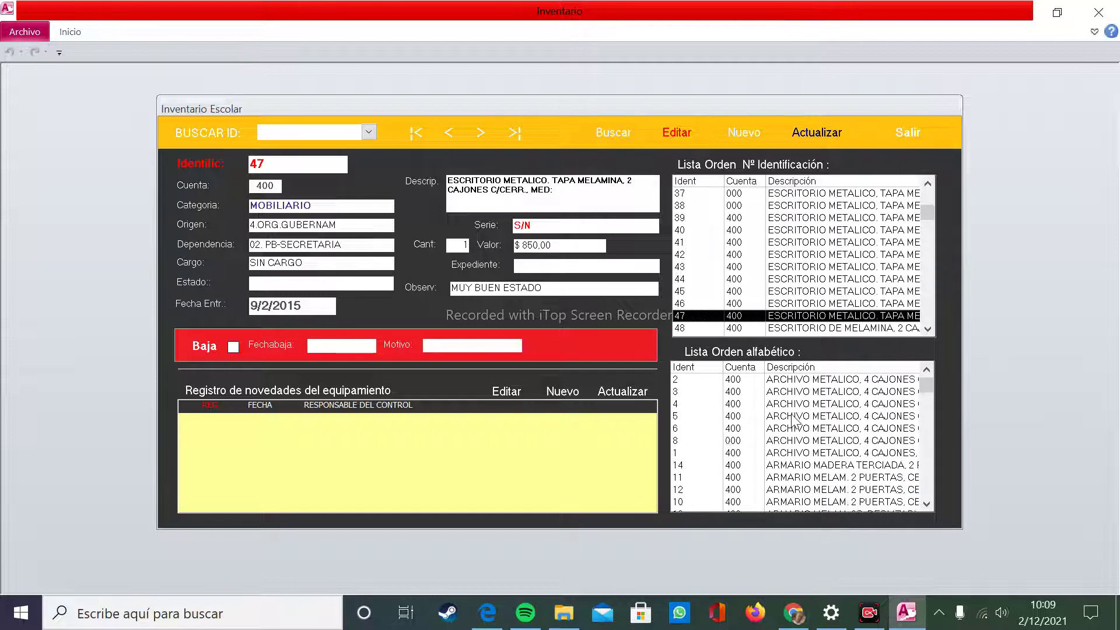
{"action": "scroll", "coordinate": [793, 416], "scroll_direction": "down", "scroll_amount": 6}
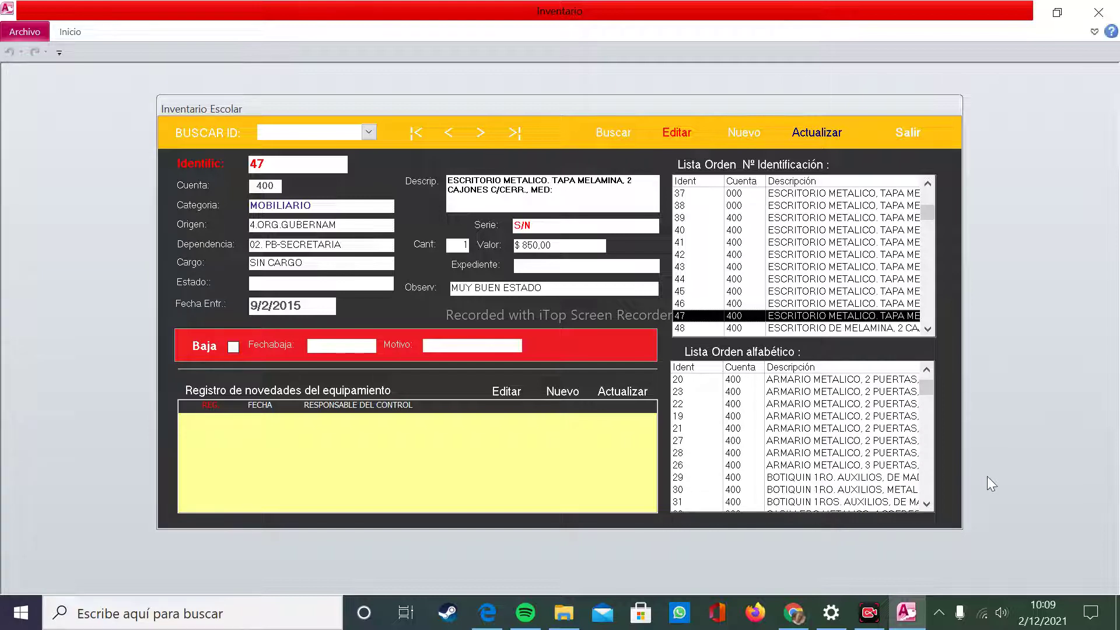
{"action": "left_click", "coordinate": [928, 477]}
{"action": "left_click", "coordinate": [928, 477]}
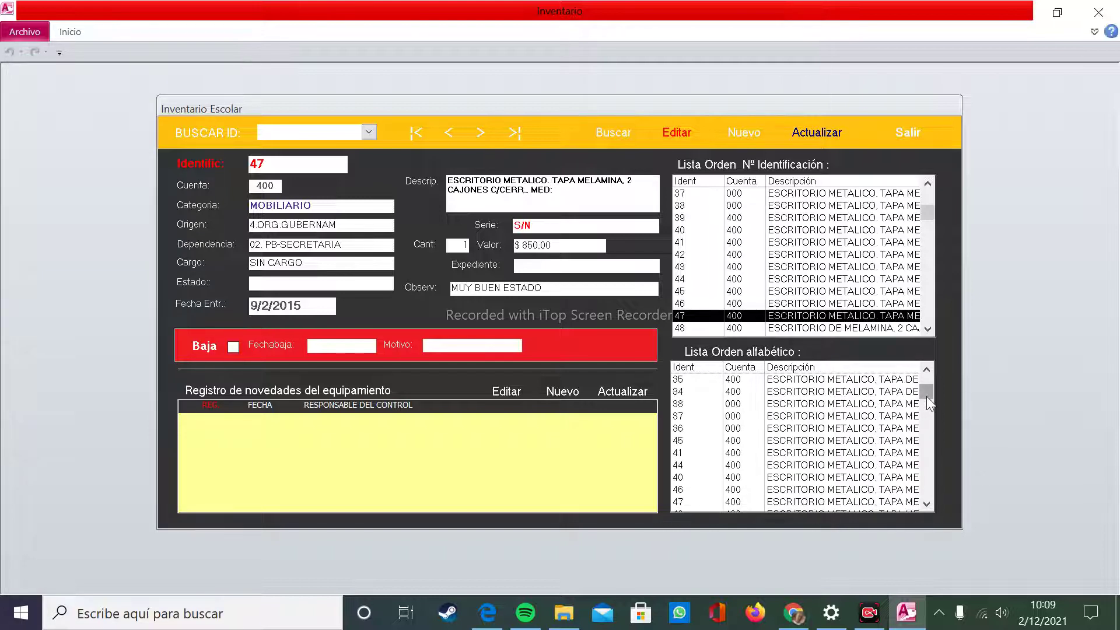
{"action": "left_click_drag", "start_coordinate": [927, 397], "coordinate": [929, 485]}
{"action": "left_click_drag", "start_coordinate": [926, 442], "coordinate": [927, 420]}
{"action": "left_click", "coordinate": [927, 368]}
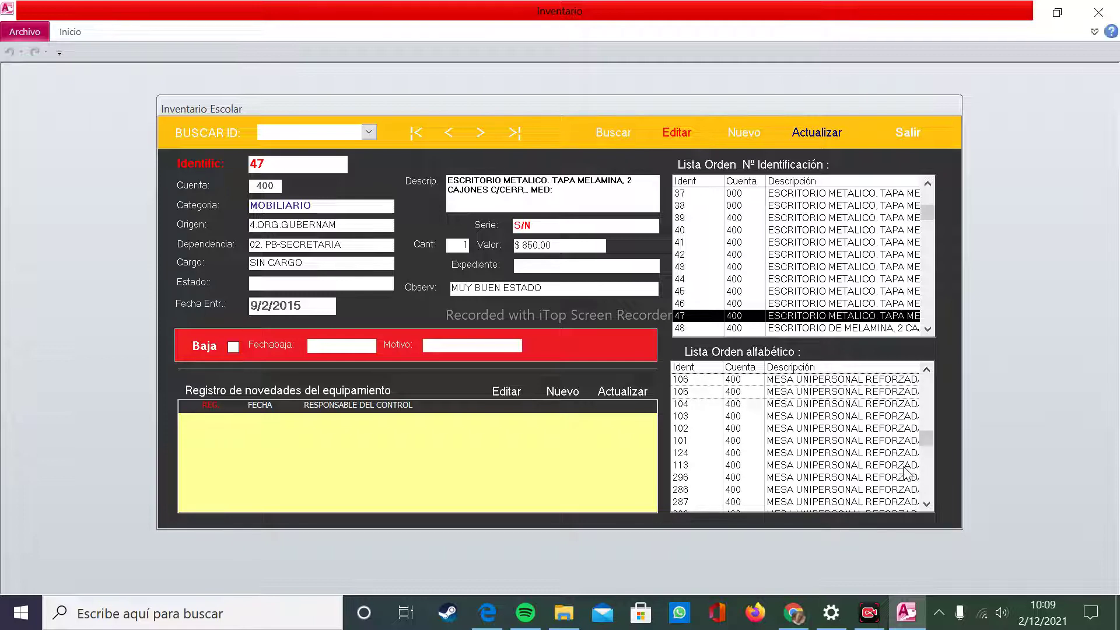
{"action": "left_click_drag", "start_coordinate": [933, 440], "coordinate": [928, 385]}
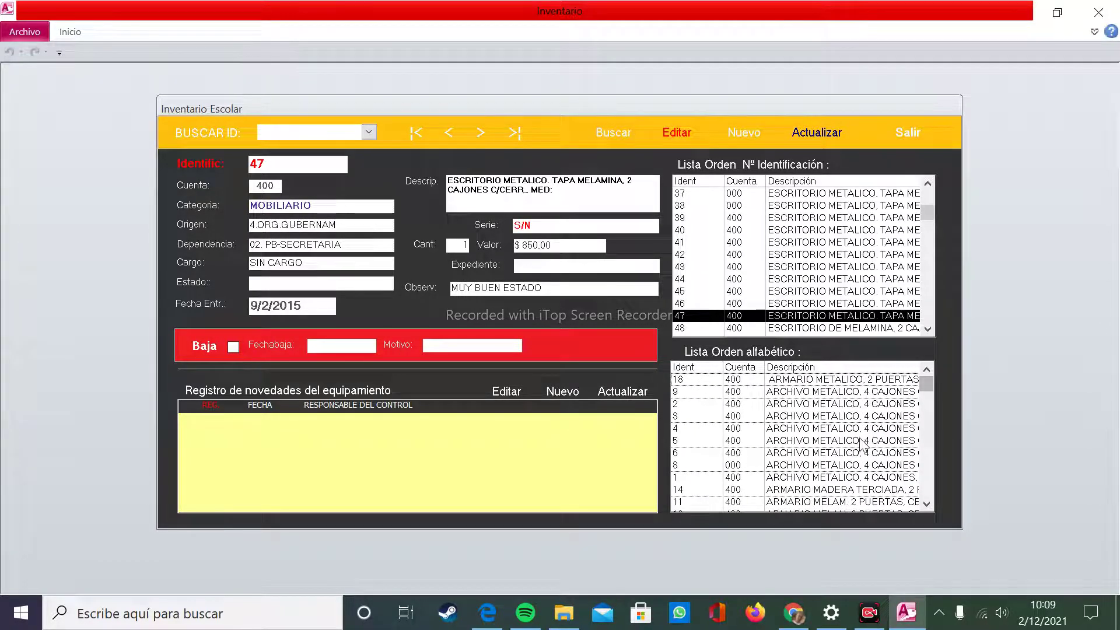
{"action": "scroll", "coordinate": [859, 438], "scroll_direction": "down", "scroll_amount": 2}
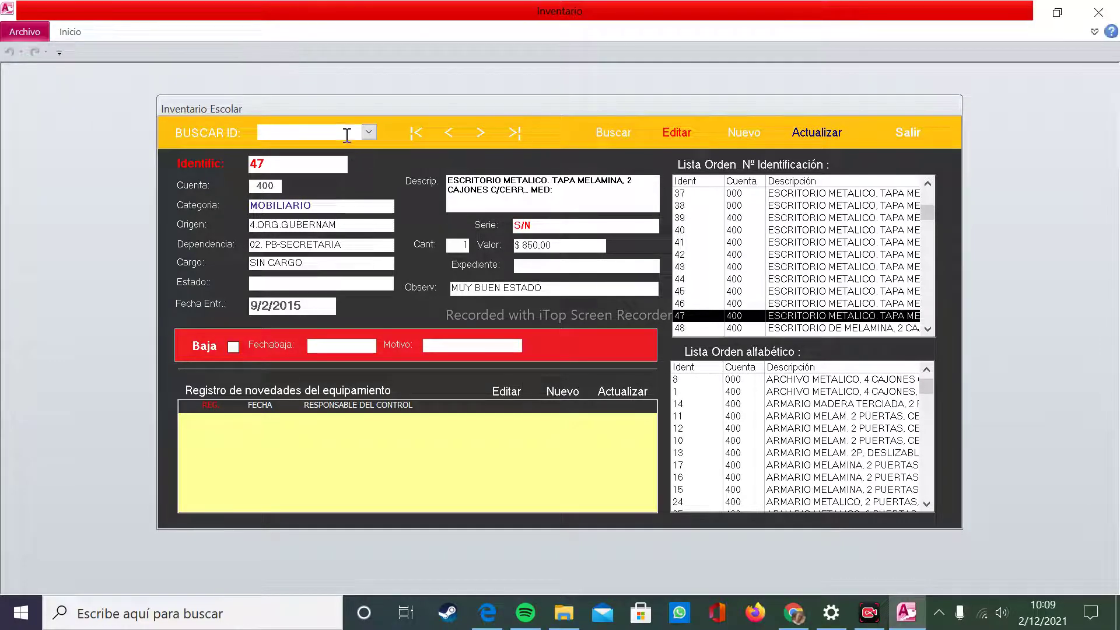
Look up the inventory record with ID 1.
{"action": "left_click", "coordinate": [368, 133]}
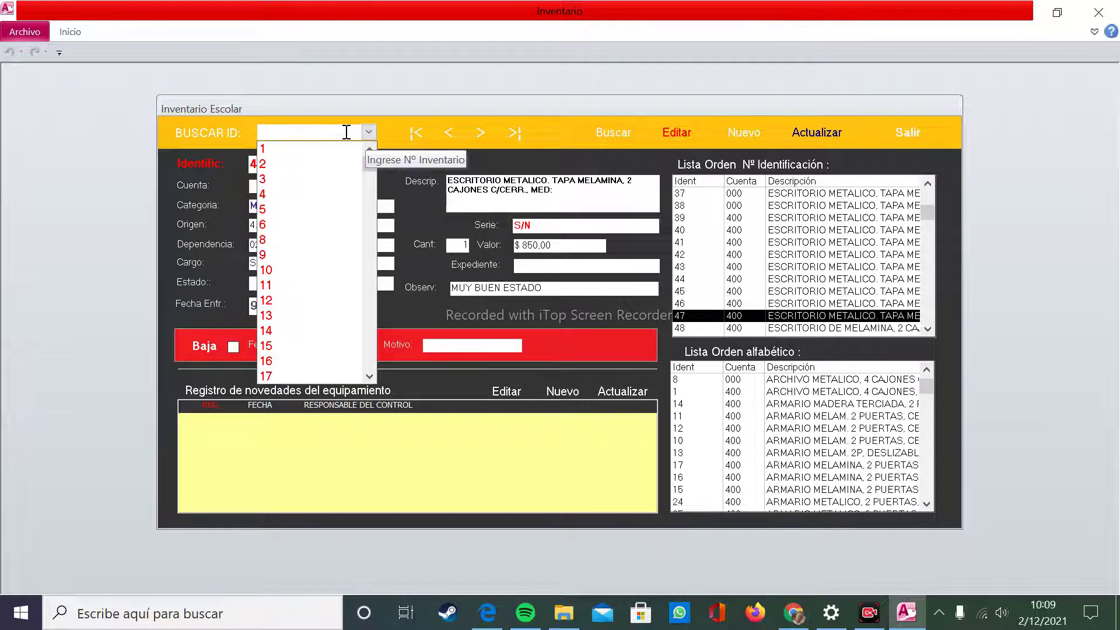
{"action": "type", "text": "1"}
{"action": "key", "text": "Return"}
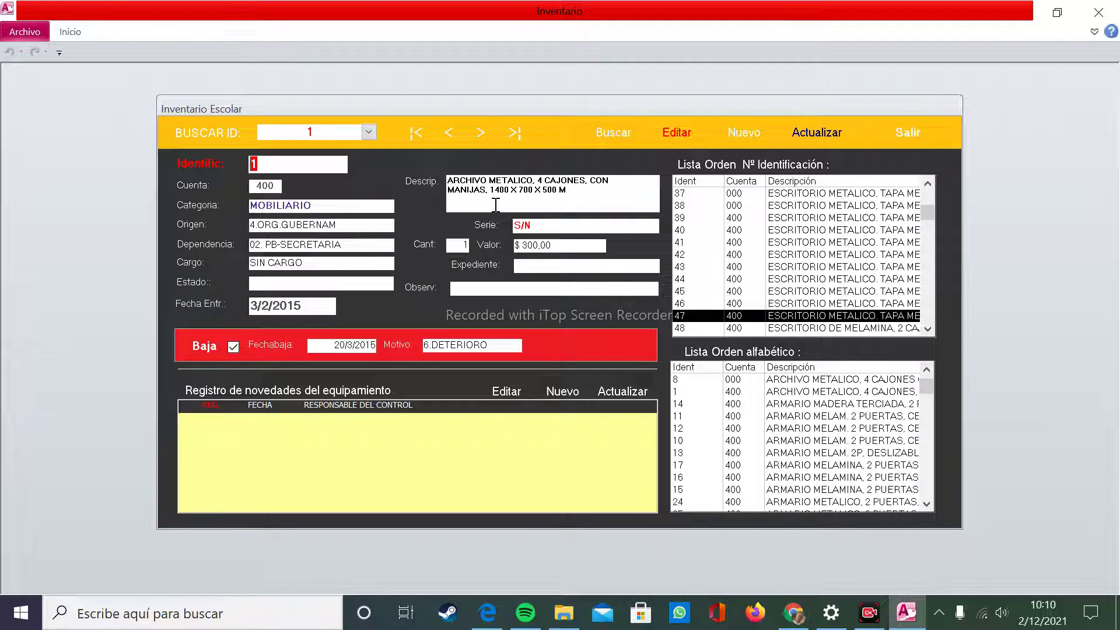
Examine the description and Serie fields of item 1.
{"action": "left_click", "coordinate": [585, 190]}
{"action": "left_click_drag", "start_coordinate": [584, 191], "coordinate": [447, 181]}
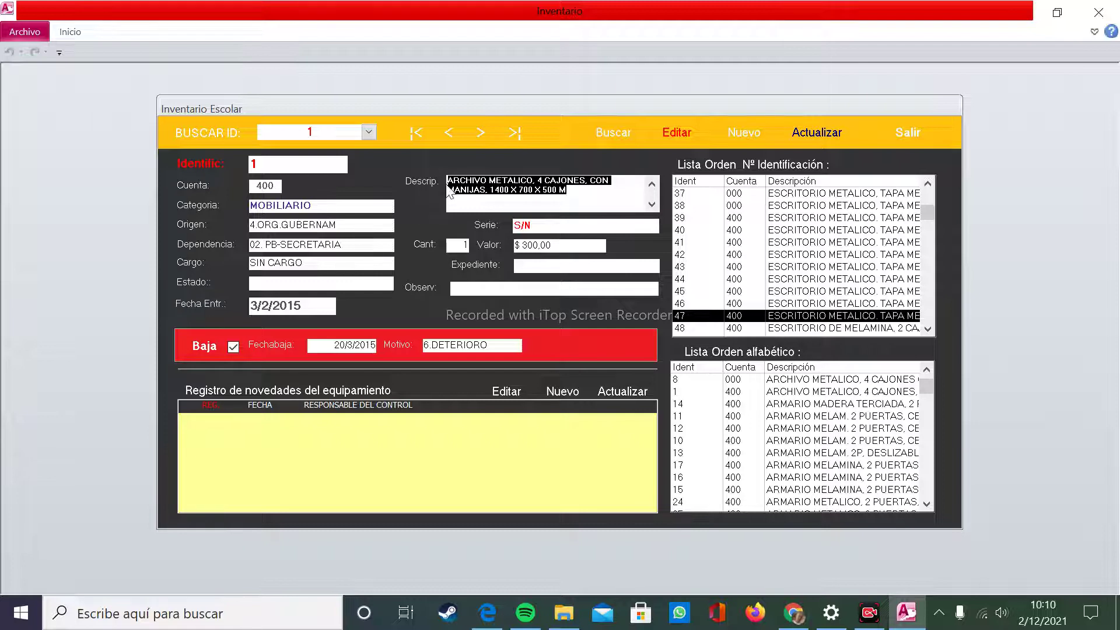
{"action": "left_click", "coordinate": [531, 186]}
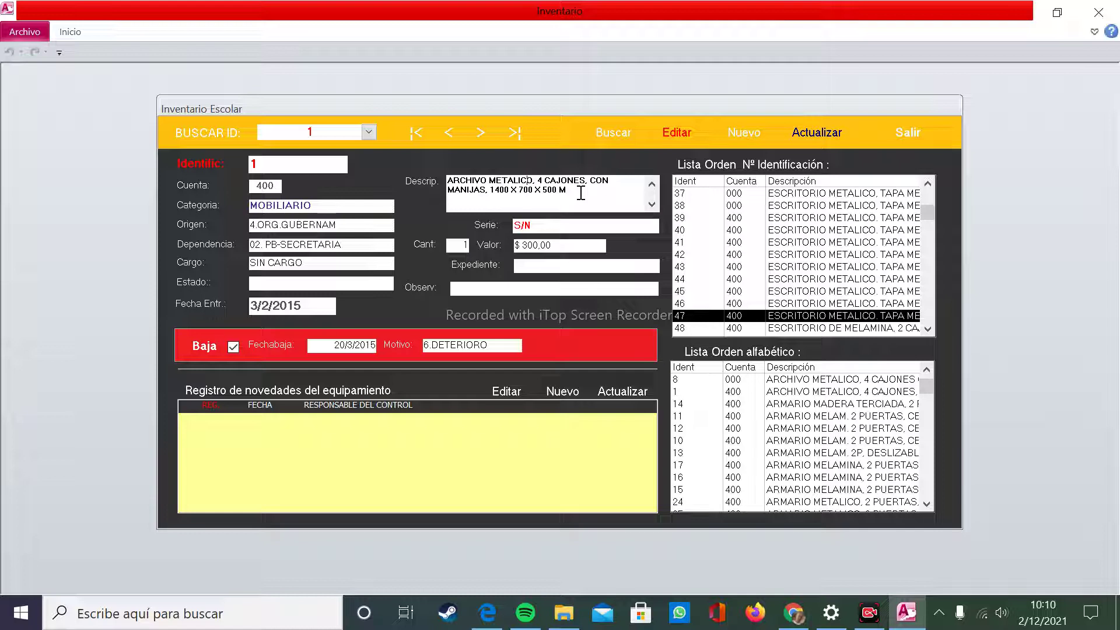
{"action": "left_click", "coordinate": [574, 222]}
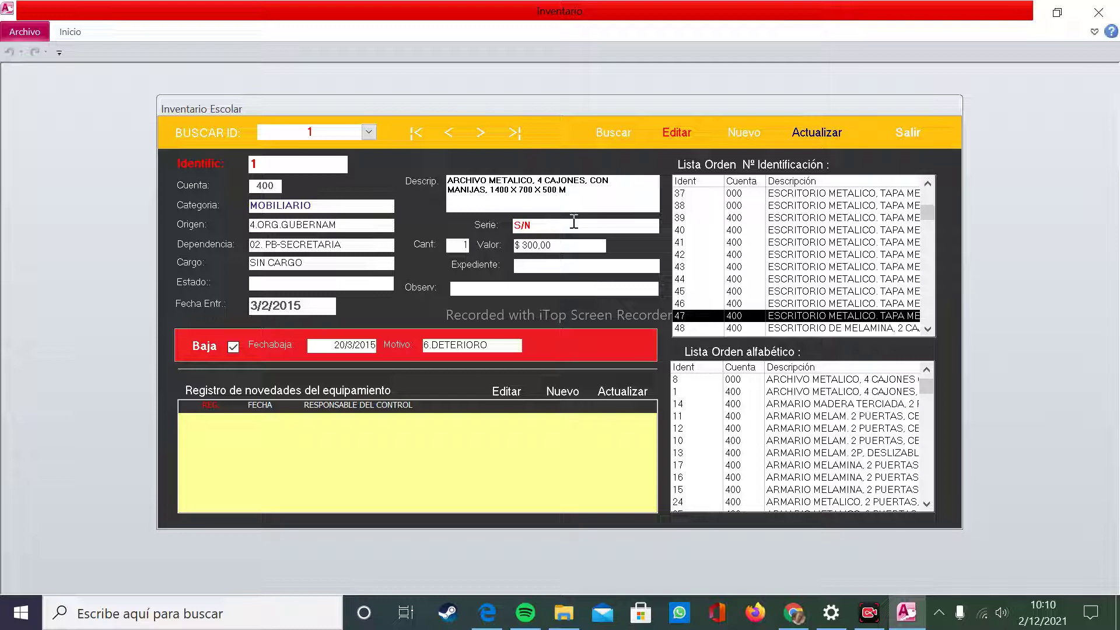
{"action": "left_click", "coordinate": [586, 193]}
Open a new entry in the equipment incident register, check the available Responsable options, and exit without saving.
{"action": "left_click", "coordinate": [560, 399]}
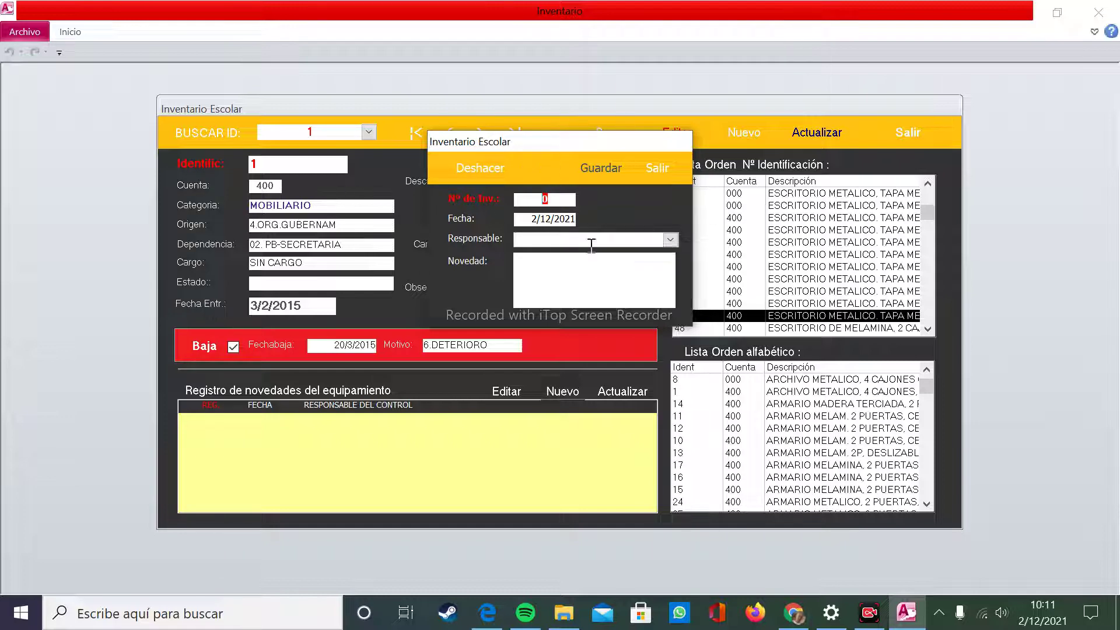
{"action": "left_click", "coordinate": [669, 240]}
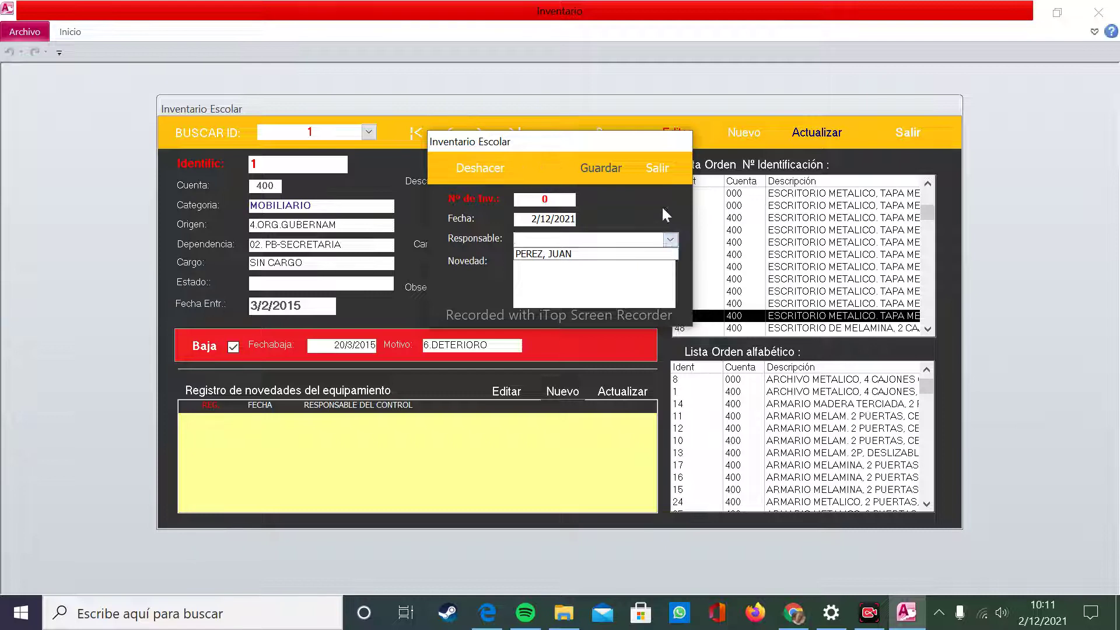
{"action": "left_click", "coordinate": [667, 214]}
{"action": "left_click", "coordinate": [669, 241]}
{"action": "left_click", "coordinate": [670, 200]}
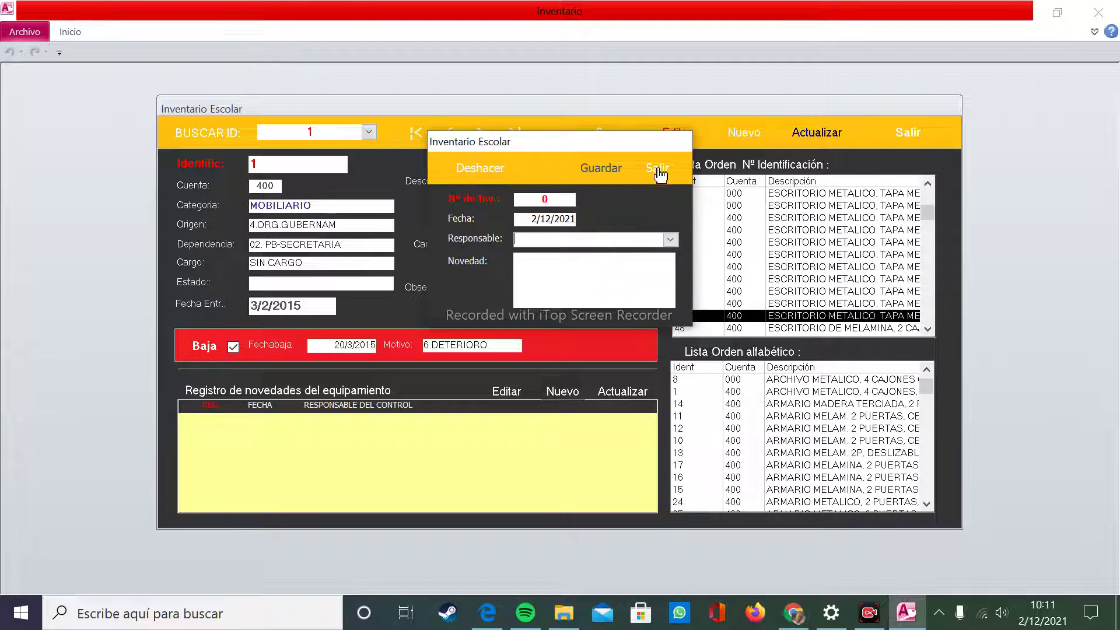
{"action": "left_click", "coordinate": [659, 174]}
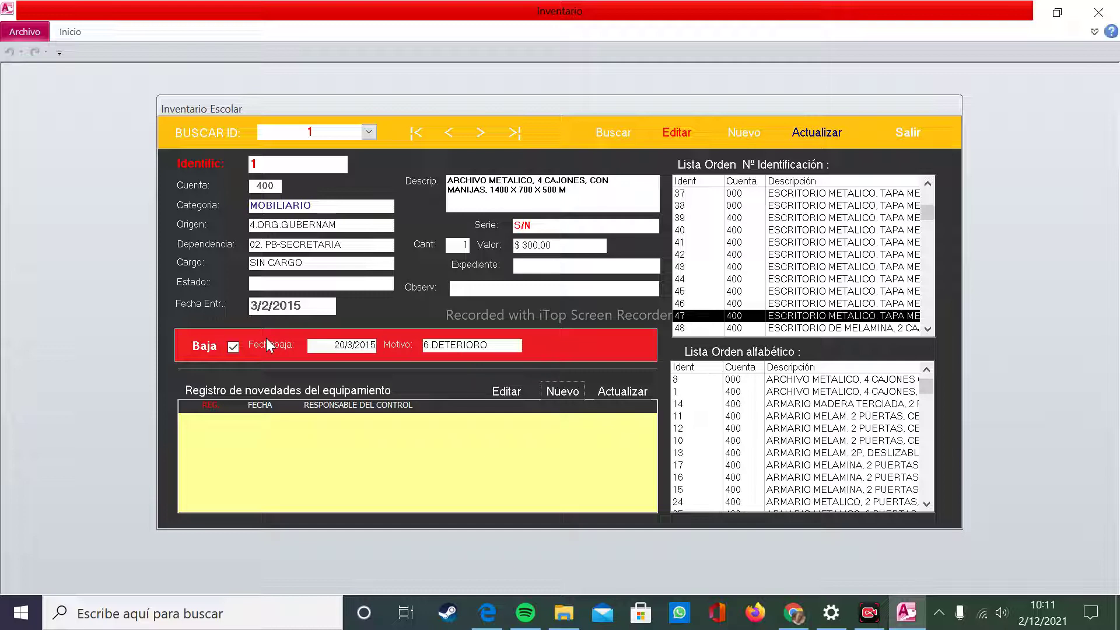
Look up the inventory record with ID 25.
{"action": "left_click", "coordinate": [341, 133]}
{"action": "key", "text": "BackSpace"}
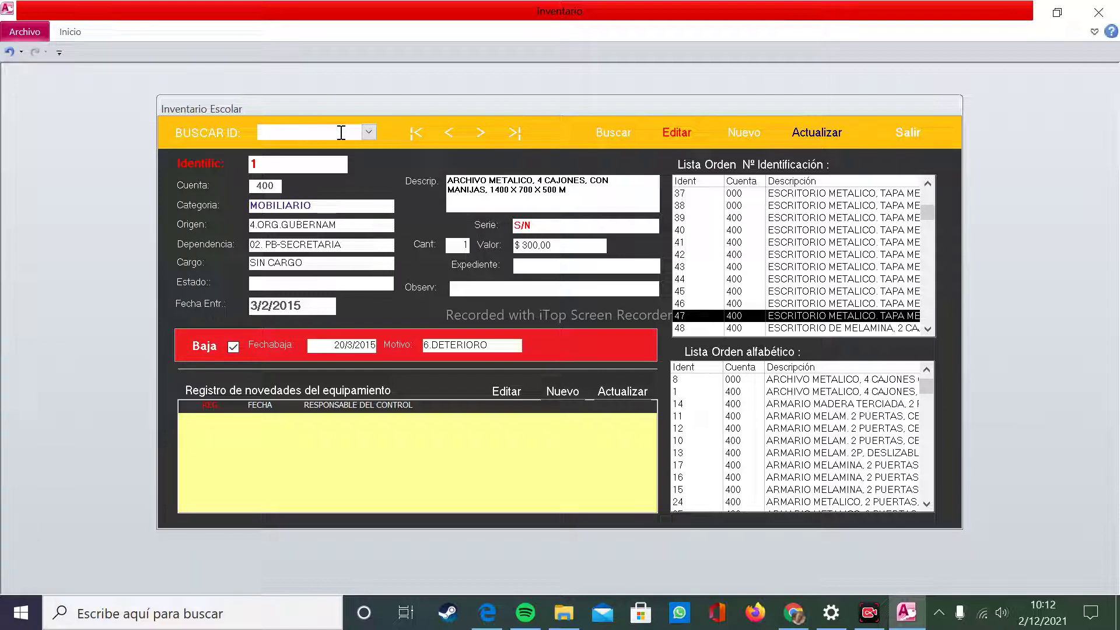
{"action": "type", "text": "25"}
{"action": "key", "text": "Return"}
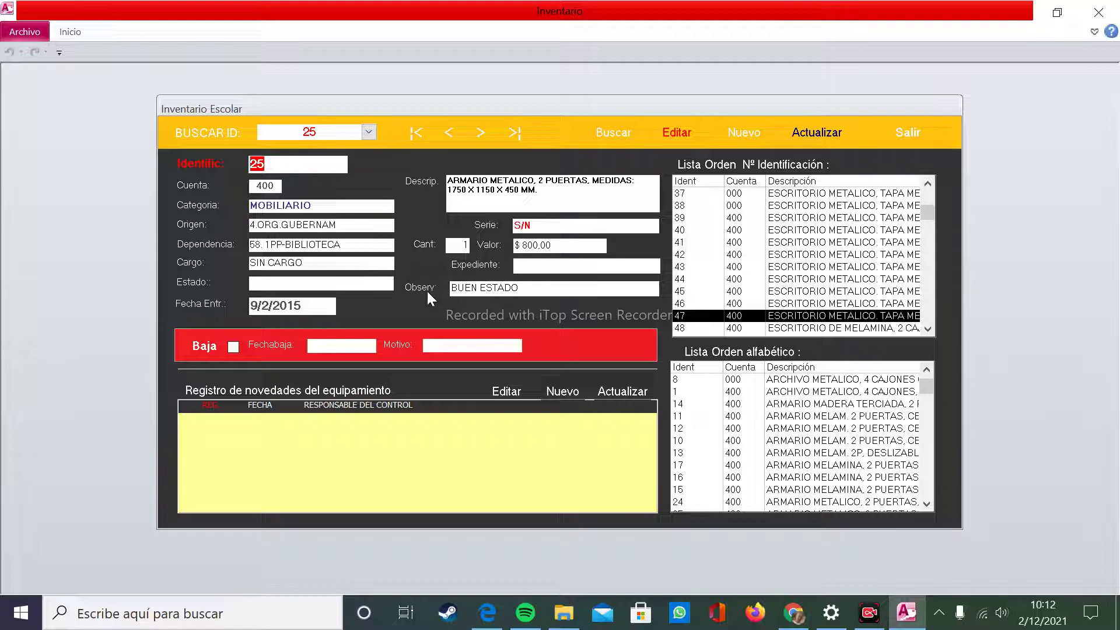
Open item 25 in the edit form to view its fields and exit to the main menu without changing anything.
{"action": "left_click", "coordinate": [666, 138]}
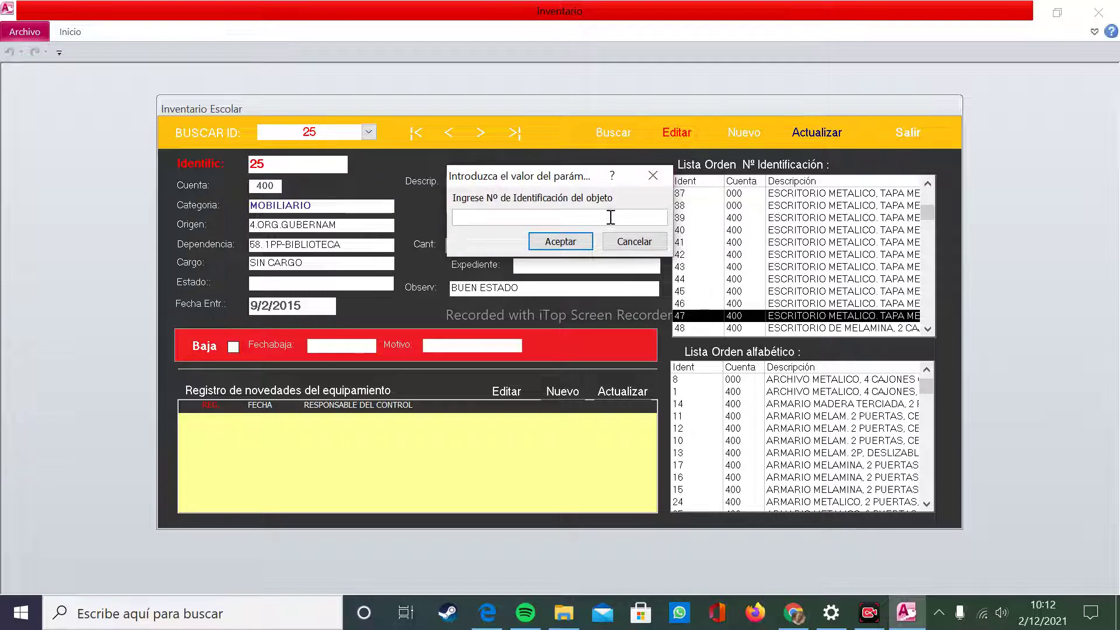
{"action": "type", "text": "25"}
{"action": "key", "text": "Return"}
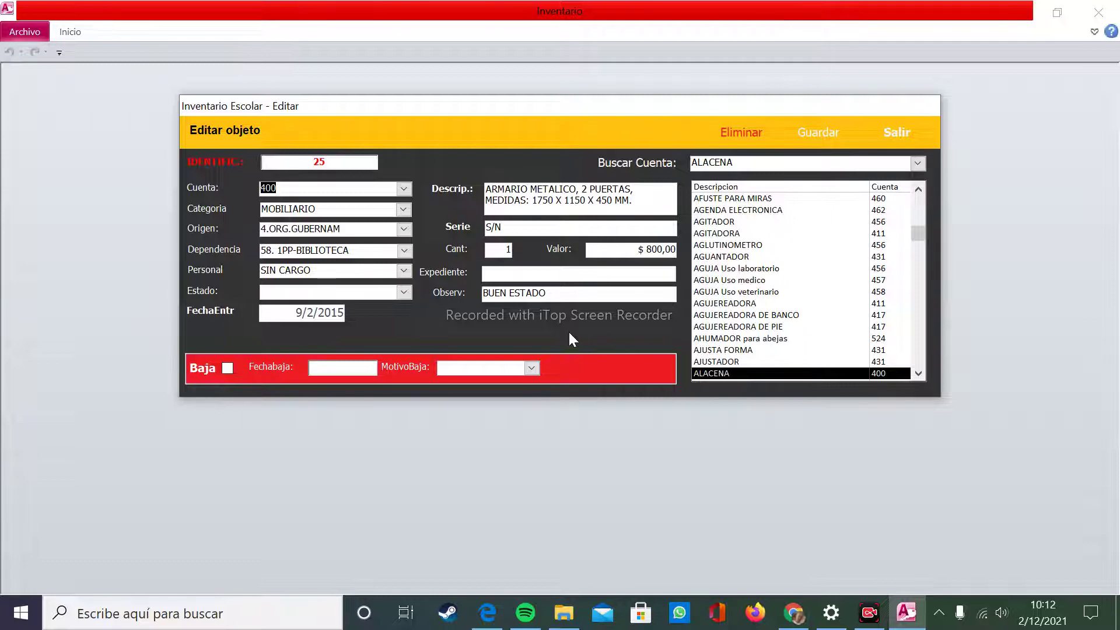
{"action": "left_click", "coordinate": [890, 149]}
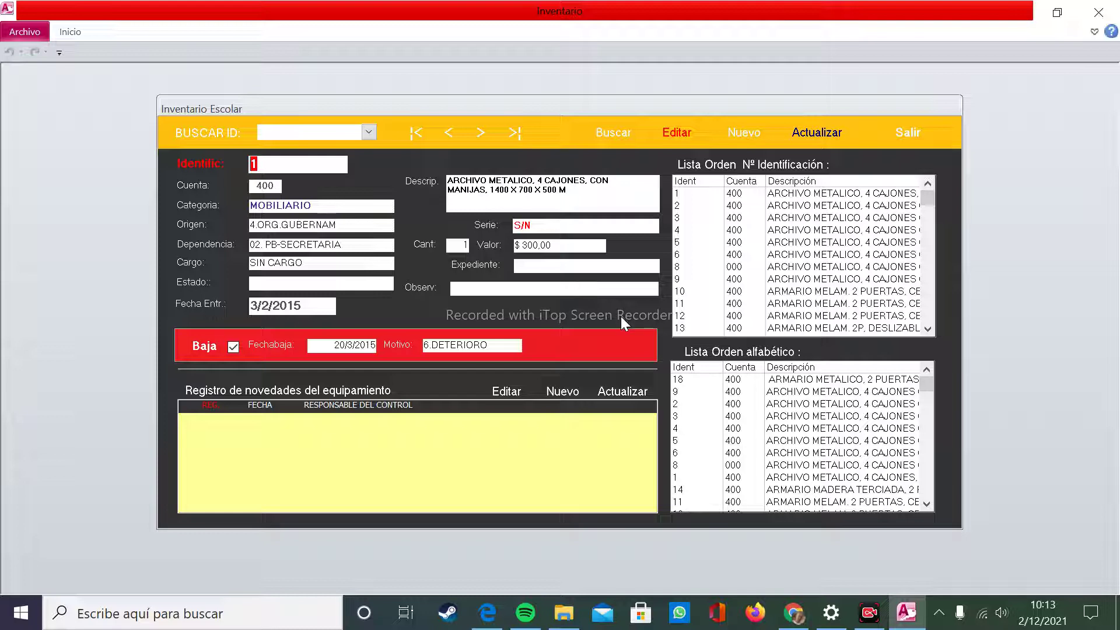
{"action": "left_click", "coordinate": [906, 134]}
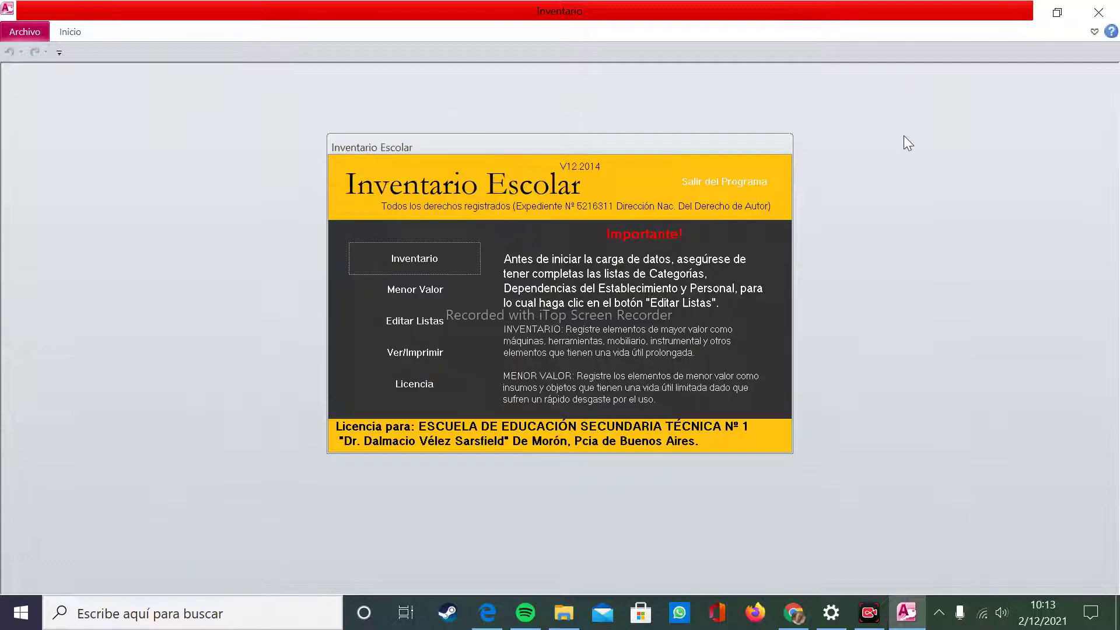